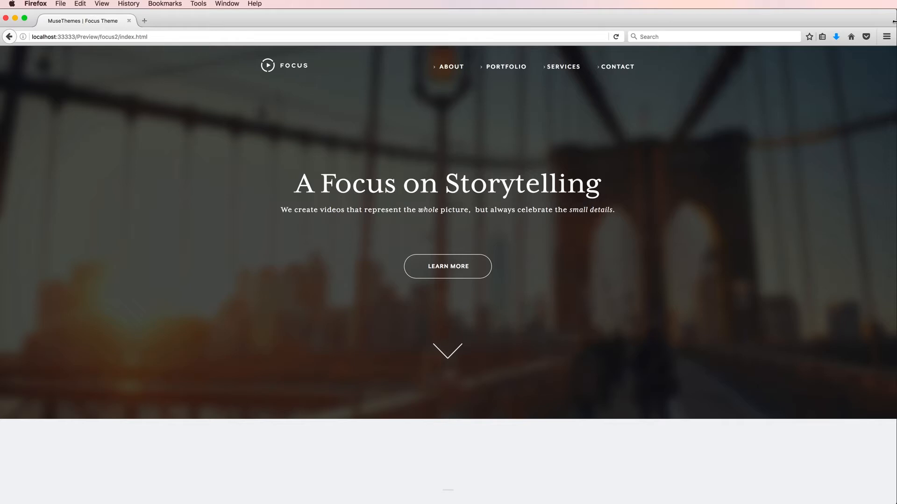
Look through the home page from the hero banner past the Services section to the Featured Work gallery.
{"action": "left_click_drag", "start_coordinate": [893, 21], "coordinate": [896, 42]}
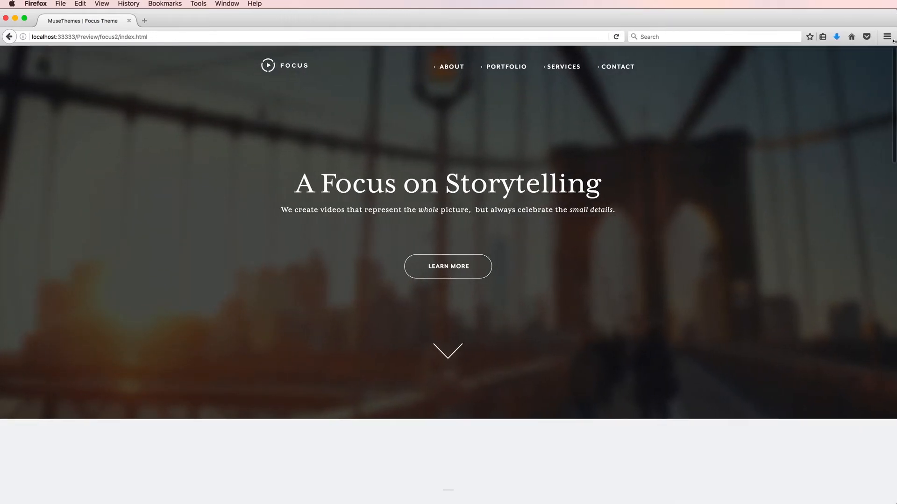
{"action": "scroll", "coordinate": [592, 257], "scroll_direction": "down", "scroll_amount": 10}
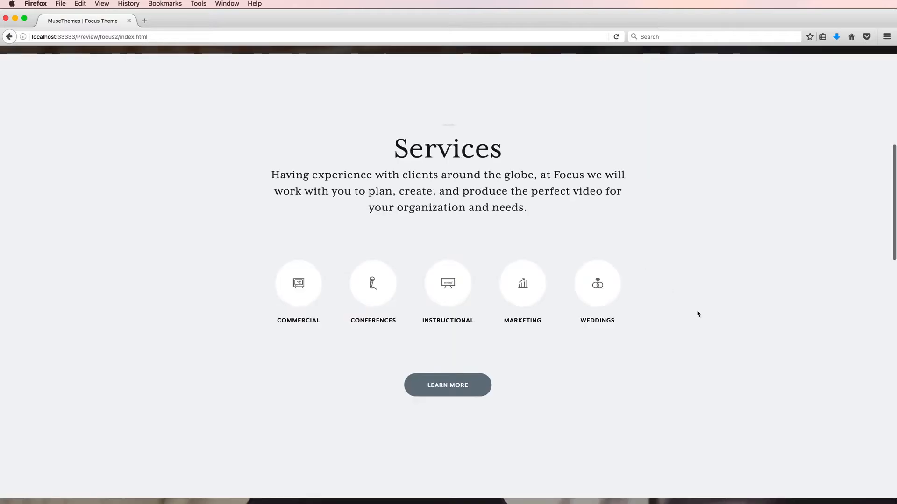
{"action": "scroll", "coordinate": [701, 317], "scroll_direction": "down", "scroll_amount": 5}
{"action": "scroll", "coordinate": [701, 317], "scroll_direction": "down", "scroll_amount": 1}
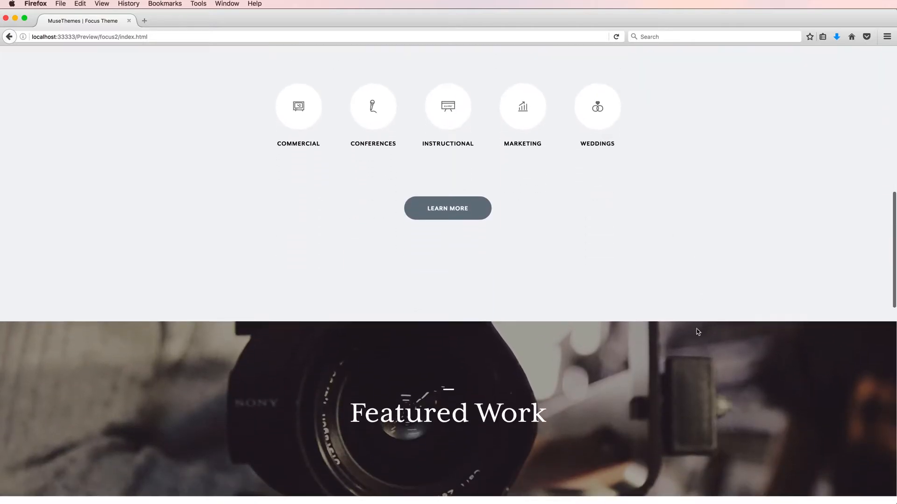
{"action": "scroll", "coordinate": [670, 323], "scroll_direction": "down", "scroll_amount": 5}
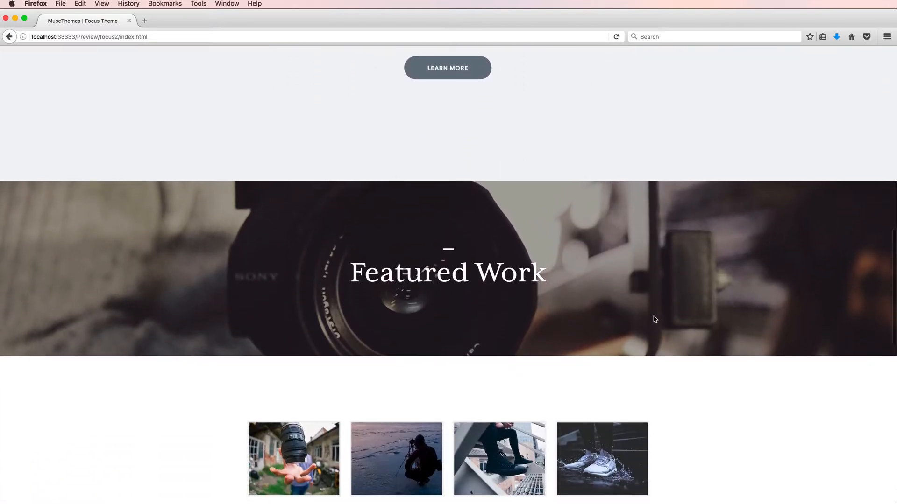
{"action": "scroll", "coordinate": [653, 318], "scroll_direction": "up", "scroll_amount": 3}
{"action": "scroll", "coordinate": [653, 317], "scroll_direction": "down", "scroll_amount": 6}
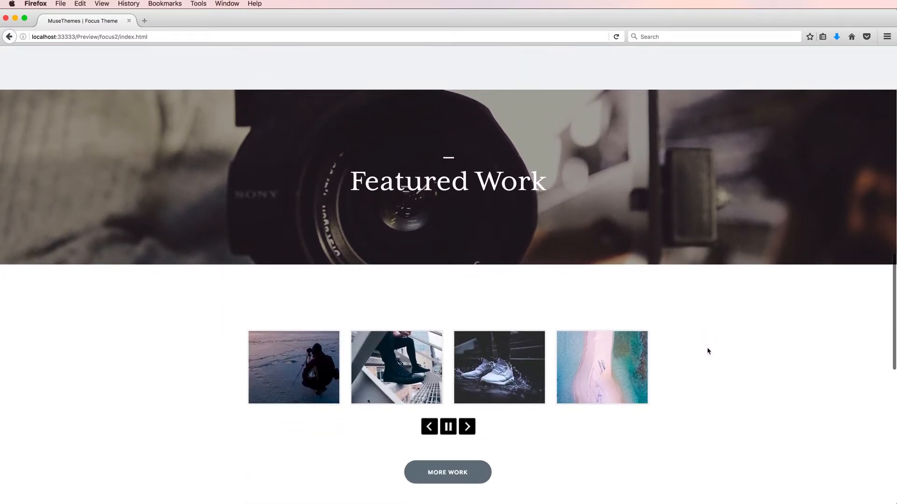
{"action": "scroll", "coordinate": [707, 351], "scroll_direction": "down", "scroll_amount": 2}
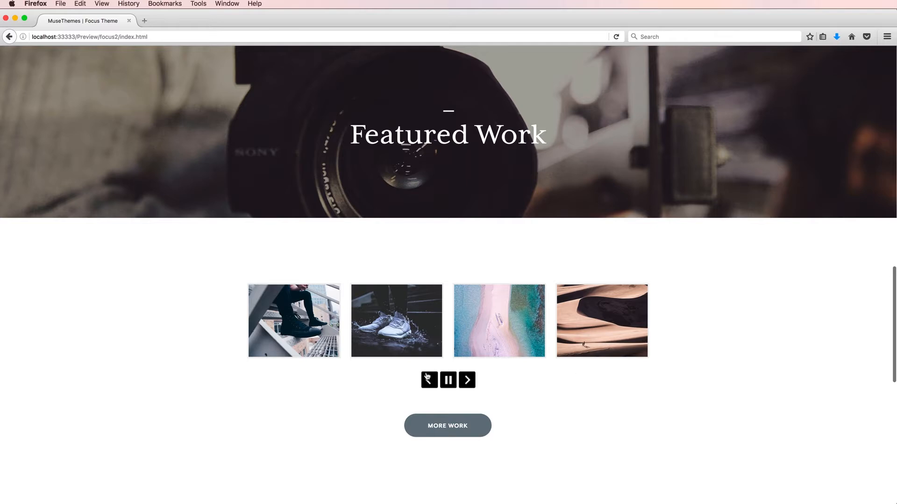
Browse the Featured Work thumbnail carousel backward and forward to check its navigation.
{"action": "left_click", "coordinate": [427, 378]}
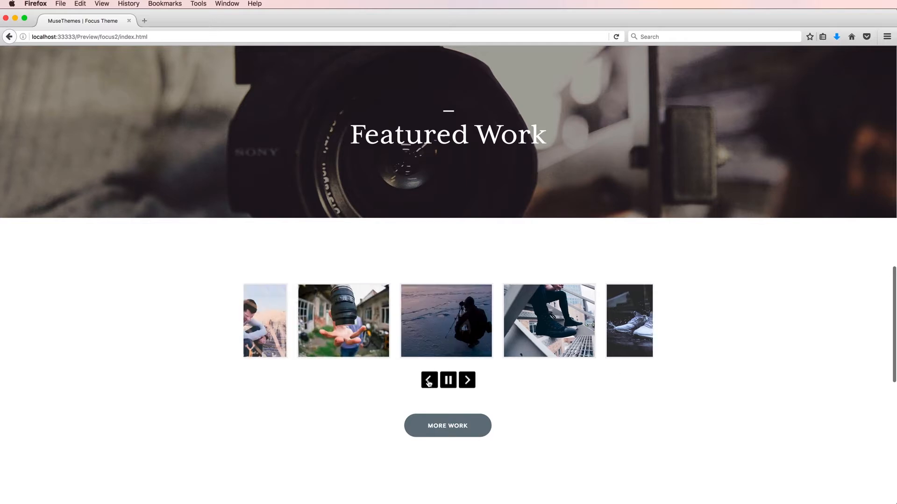
{"action": "left_click", "coordinate": [469, 384]}
{"action": "left_click", "coordinate": [469, 384]}
{"action": "left_click", "coordinate": [469, 384]}
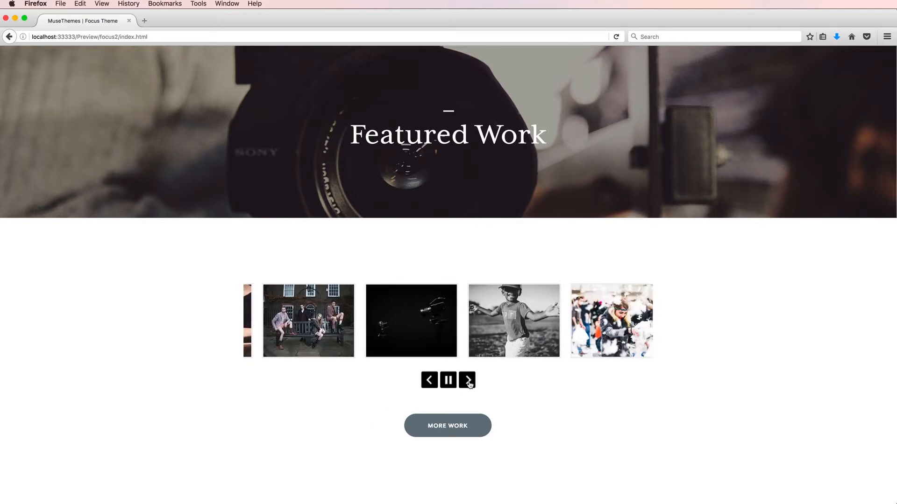
{"action": "left_click", "coordinate": [469, 384]}
{"action": "left_click", "coordinate": [469, 384]}
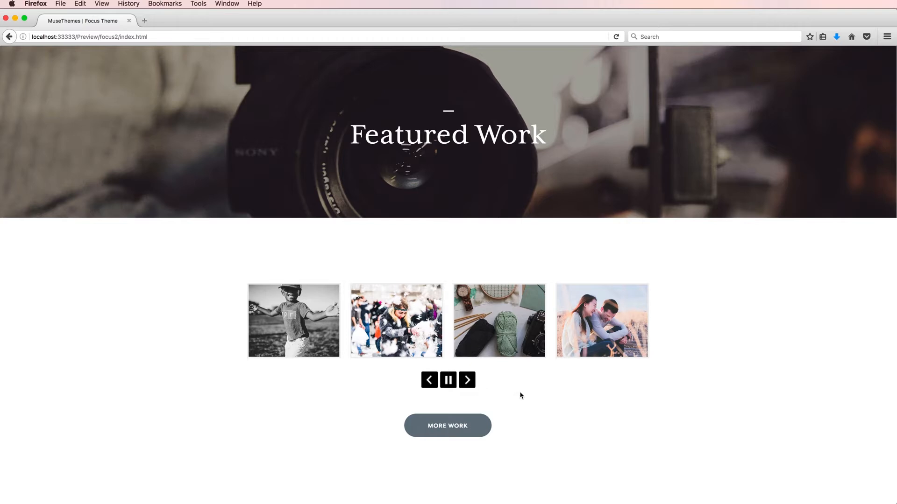
{"action": "scroll", "coordinate": [521, 397], "scroll_direction": "down", "scroll_amount": 2}
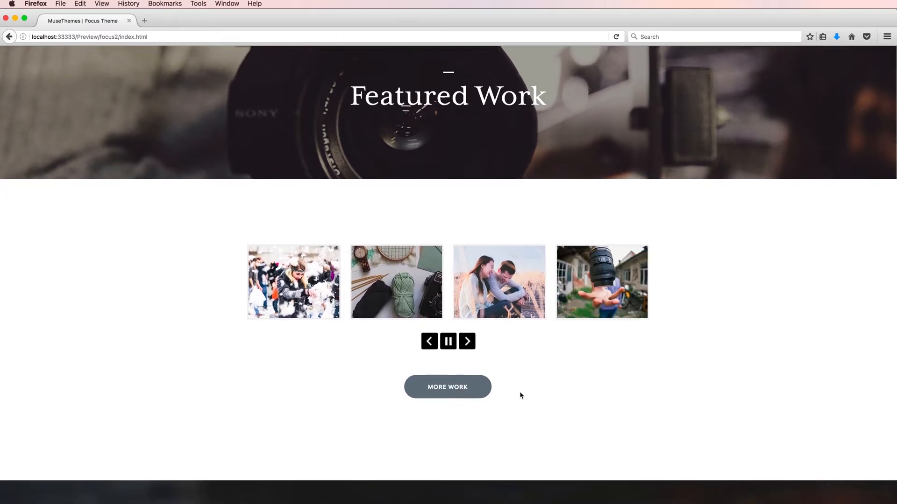
{"action": "left_click", "coordinate": [430, 342]}
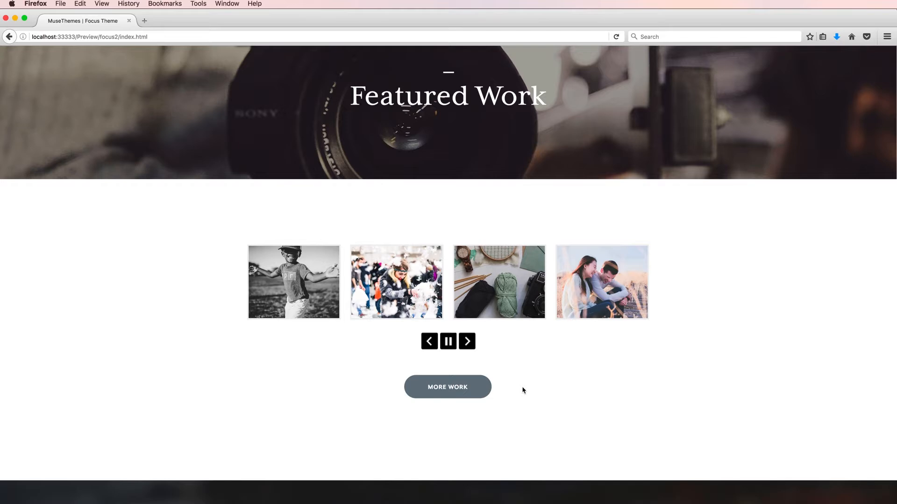
Step the Featured Work carousel back and preview the first visible thumbnail's video, closing the player at the end.
{"action": "scroll", "coordinate": [525, 380], "scroll_direction": "down", "scroll_amount": 1}
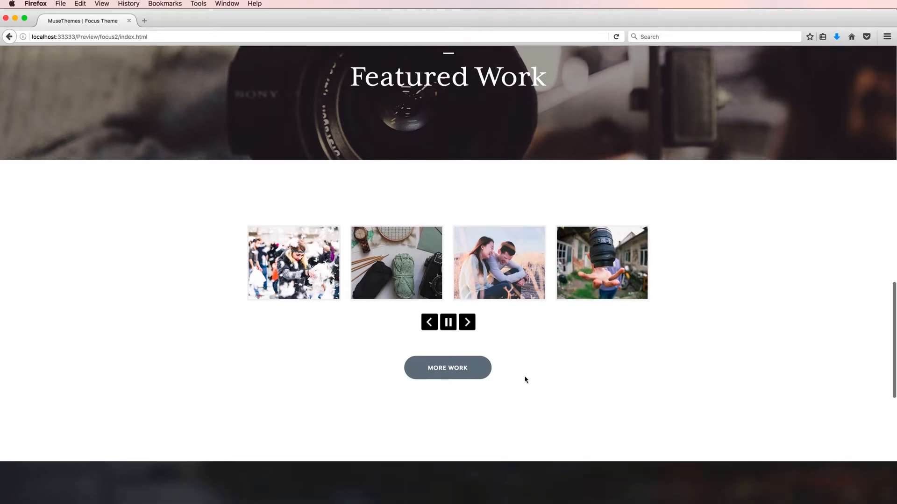
{"action": "scroll", "coordinate": [524, 380], "scroll_direction": "down", "scroll_amount": 1}
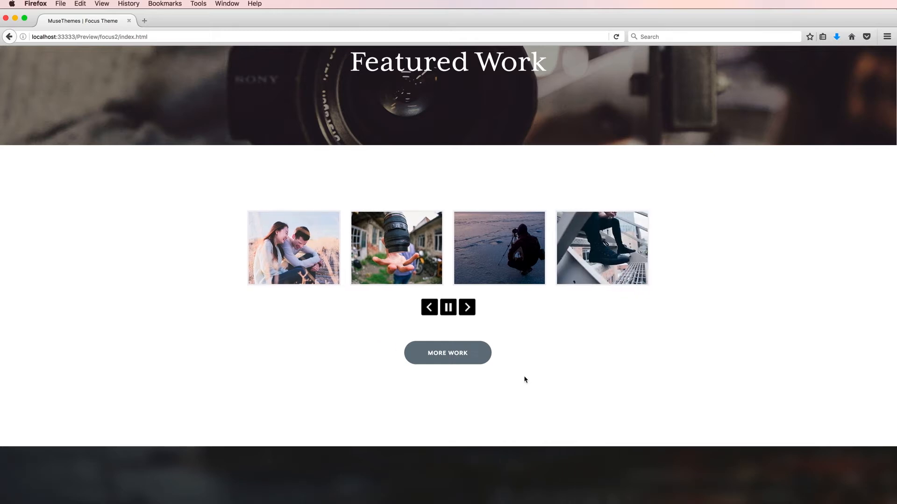
{"action": "scroll", "coordinate": [524, 379], "scroll_direction": "down", "scroll_amount": 2}
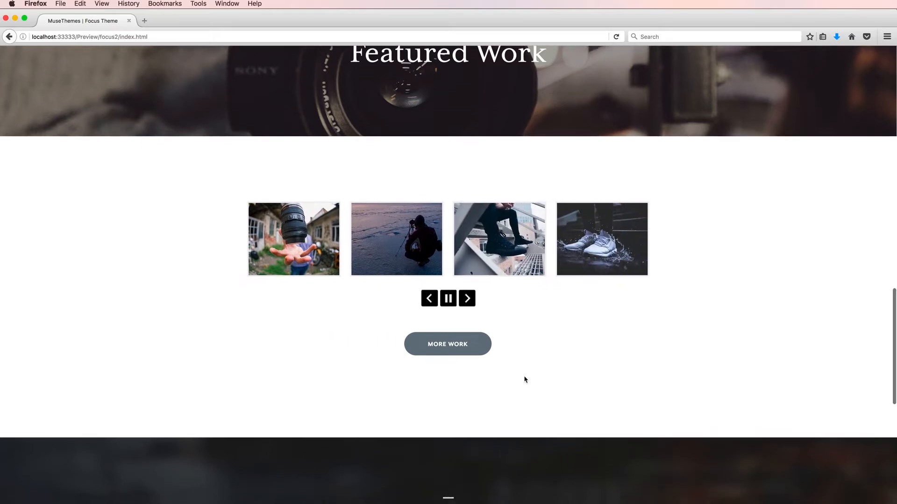
{"action": "left_click", "coordinate": [429, 276]}
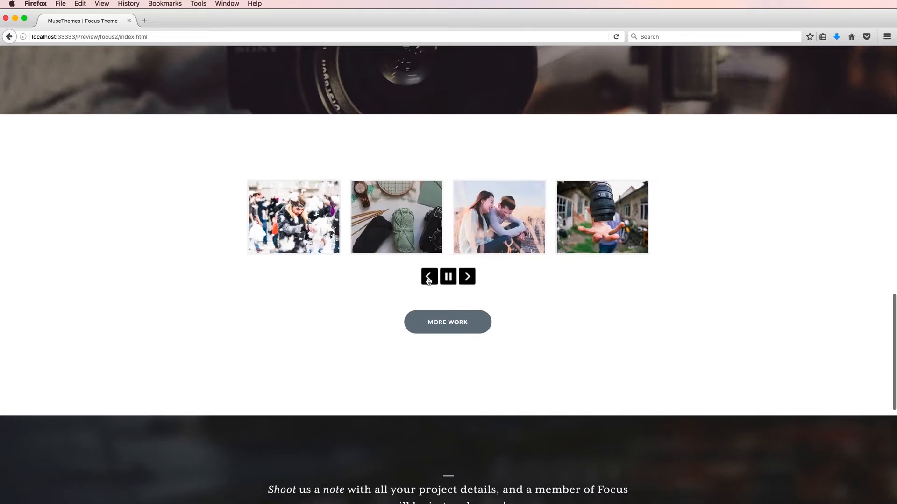
{"action": "left_click", "coordinate": [298, 220]}
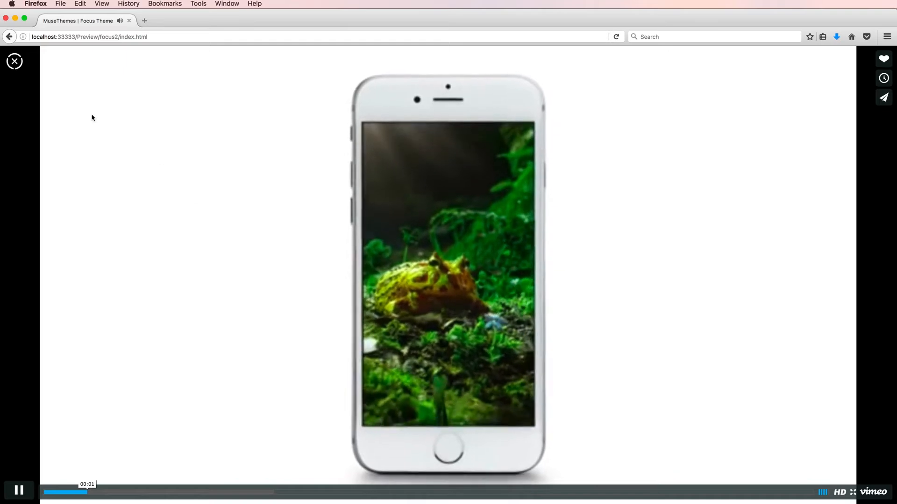
{"action": "left_click", "coordinate": [11, 62]}
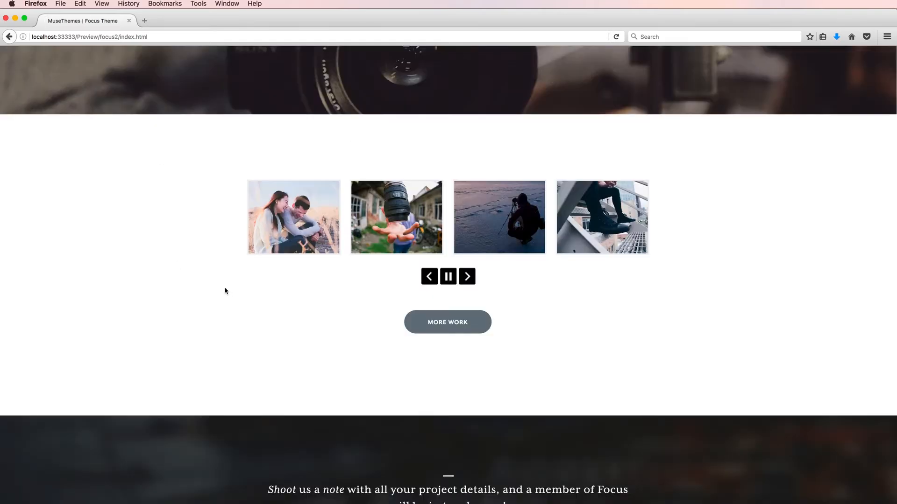
Open the About page and examine its introduction, team profiles, service descriptions and footer.
{"action": "scroll", "coordinate": [204, 282], "scroll_direction": "up", "scroll_amount": 3}
{"action": "scroll", "coordinate": [205, 283], "scroll_direction": "up", "scroll_amount": 10}
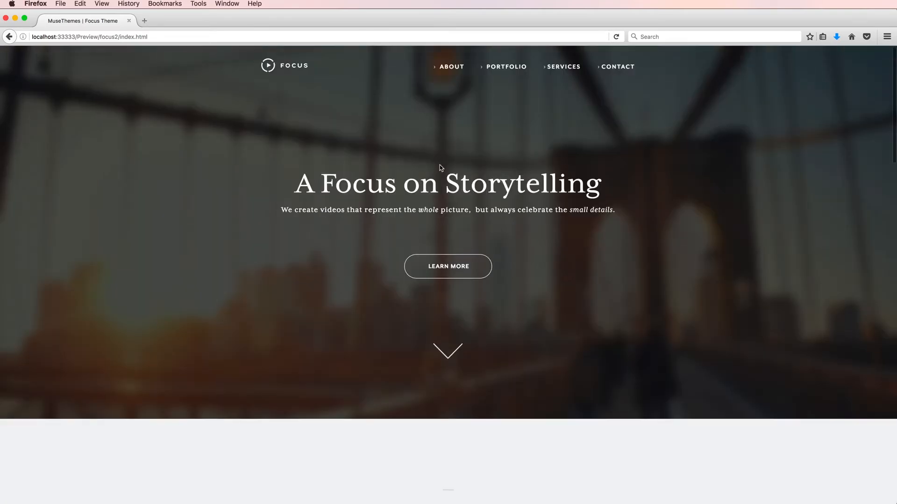
{"action": "left_click", "coordinate": [453, 66]}
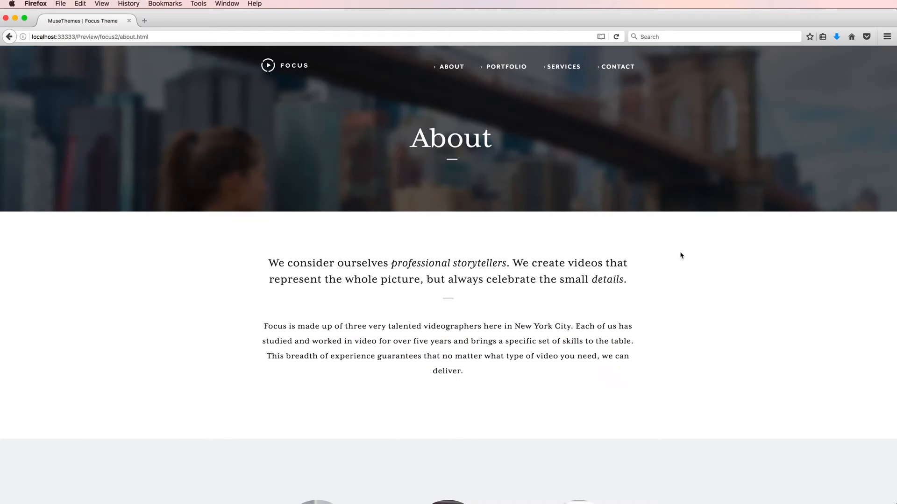
{"action": "scroll", "coordinate": [688, 256], "scroll_direction": "down", "scroll_amount": 1}
{"action": "scroll", "coordinate": [689, 257], "scroll_direction": "down", "scroll_amount": 1}
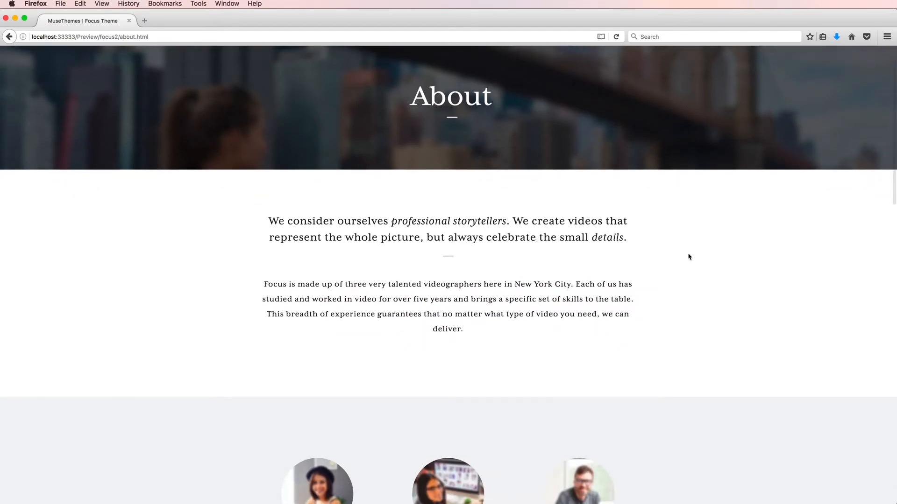
{"action": "scroll", "coordinate": [688, 256], "scroll_direction": "down", "scroll_amount": 5}
{"action": "scroll", "coordinate": [688, 257], "scroll_direction": "down", "scroll_amount": 5}
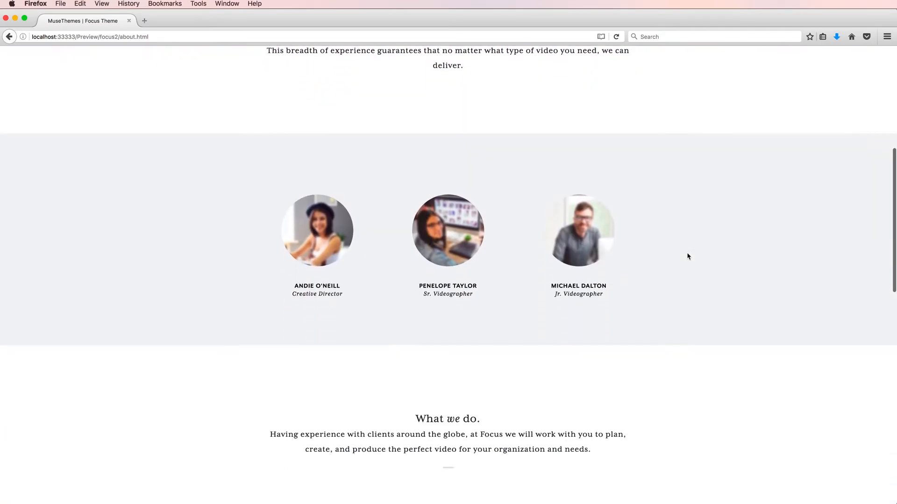
{"action": "scroll", "coordinate": [687, 257], "scroll_direction": "down", "scroll_amount": 10}
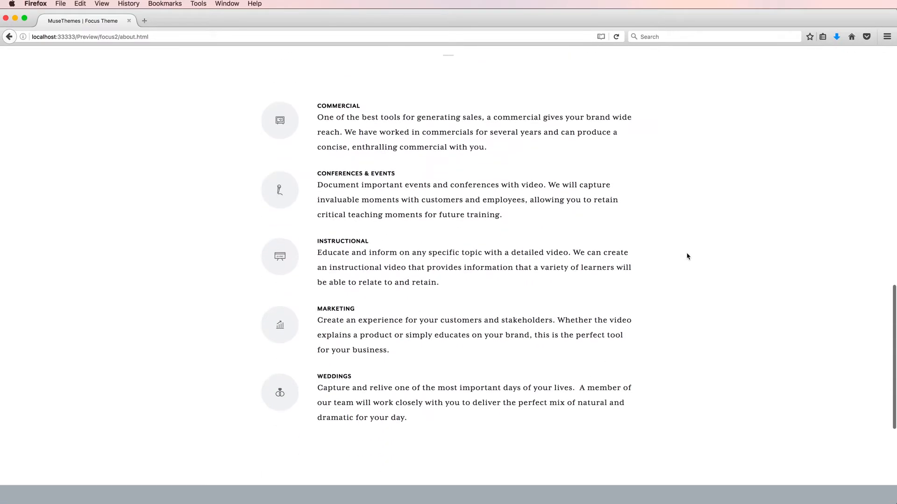
{"action": "scroll", "coordinate": [687, 256], "scroll_direction": "up", "scroll_amount": 3}
{"action": "scroll", "coordinate": [688, 256], "scroll_direction": "down", "scroll_amount": 10}
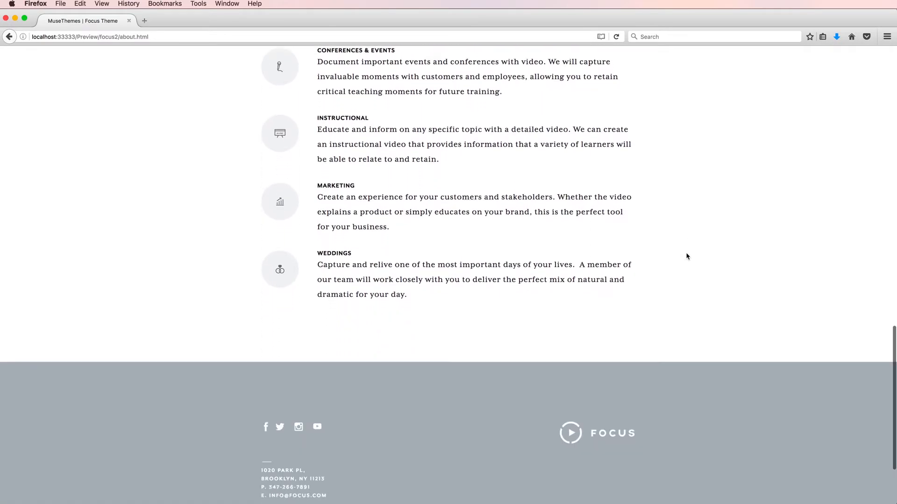
Open the Portfolio page and preview the "Hello, We are Focus" video, pausing it and closing the player.
{"action": "scroll", "coordinate": [687, 257], "scroll_direction": "up", "scroll_amount": 20}
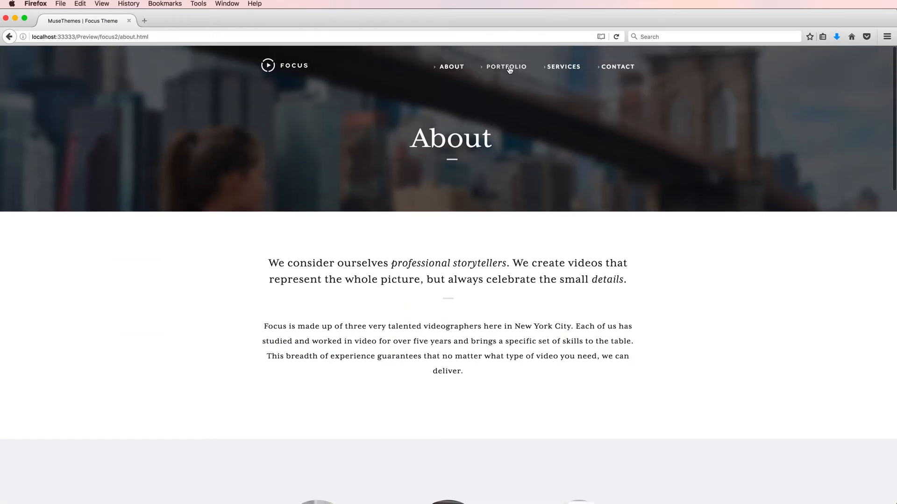
{"action": "left_click", "coordinate": [509, 68]}
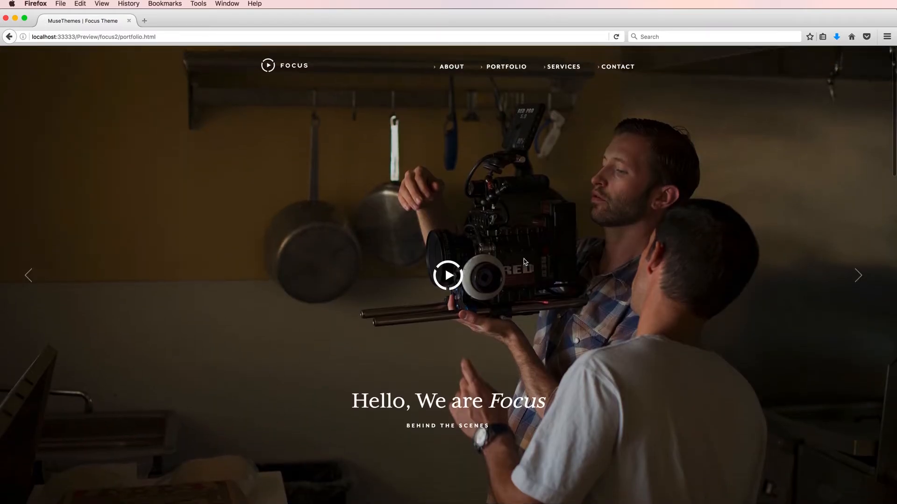
{"action": "left_click", "coordinate": [446, 277]}
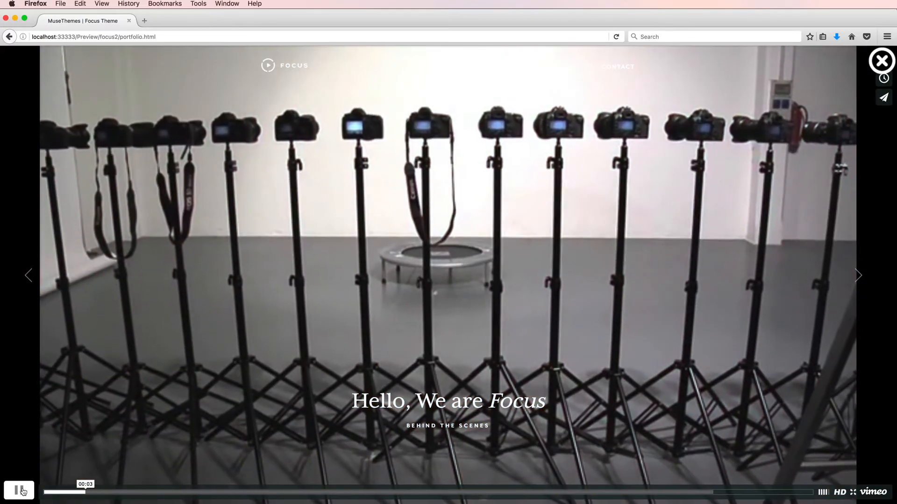
{"action": "left_click", "coordinate": [23, 490]}
{"action": "left_click", "coordinate": [882, 61]}
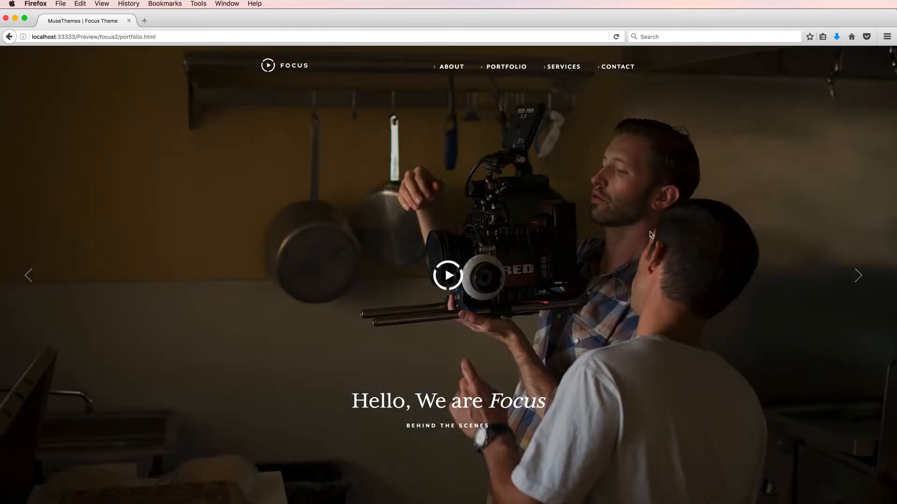
Advance the Portfolio page's full-width slideshow to the Snow Day slide and watch the slides rotate.
{"action": "scroll", "coordinate": [650, 232], "scroll_direction": "down", "scroll_amount": 3}
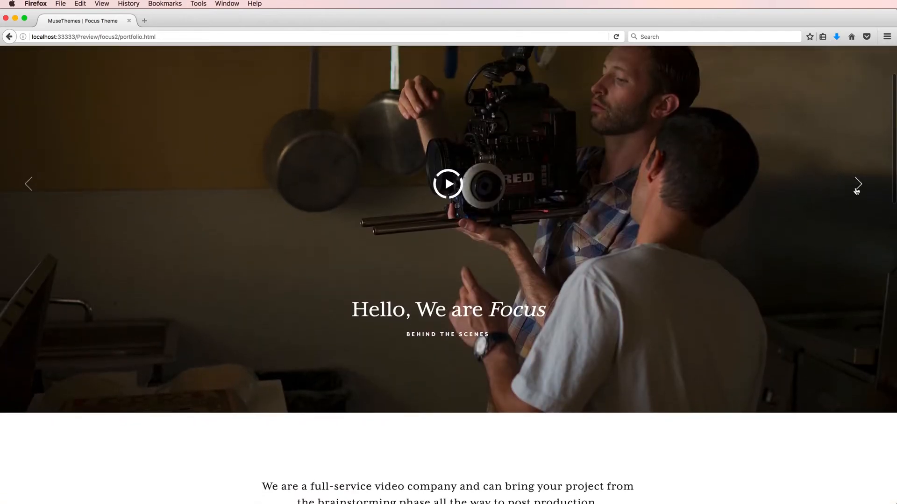
{"action": "left_click", "coordinate": [856, 185]}
{"action": "scroll", "coordinate": [793, 193], "scroll_direction": "up", "scroll_amount": 3}
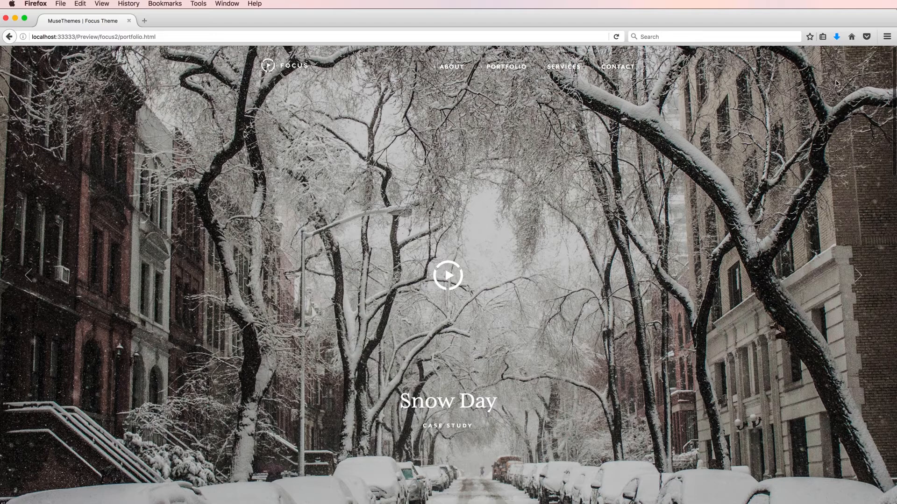
{"action": "left_click_drag", "start_coordinate": [894, 501], "coordinate": [690, 400]}
{"action": "double_click", "coordinate": [688, 399]}
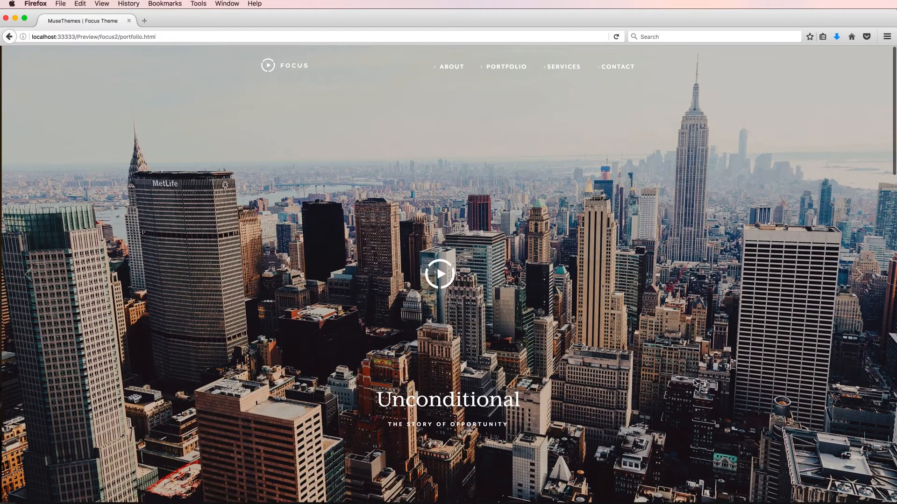
Examine the Portfolio page's tagline and the grid of video thumbnails beneath the slideshow.
{"action": "scroll", "coordinate": [696, 384], "scroll_direction": "down", "scroll_amount": 10}
{"action": "scroll", "coordinate": [695, 384], "scroll_direction": "up", "scroll_amount": 1}
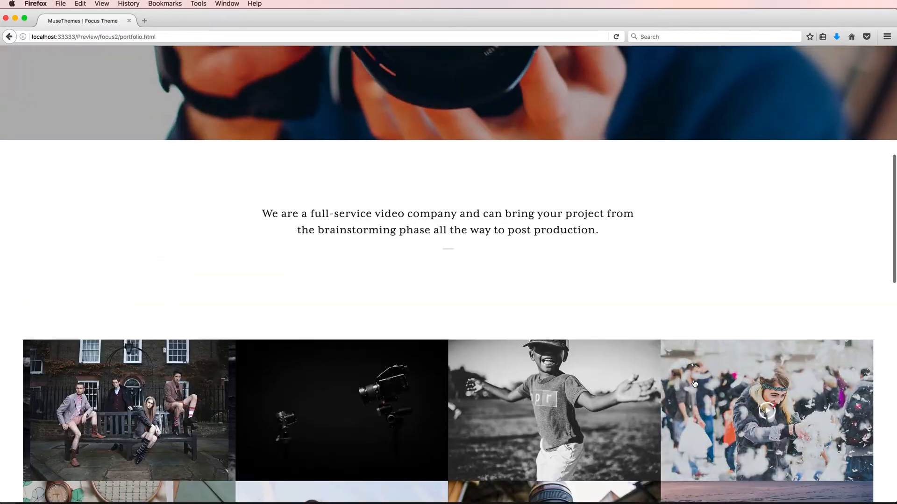
{"action": "scroll", "coordinate": [654, 369], "scroll_direction": "down", "scroll_amount": 5}
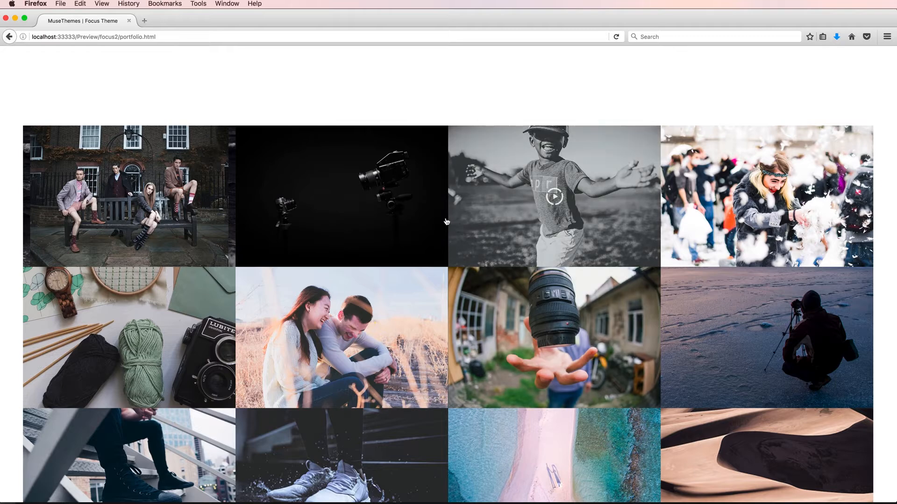
{"action": "scroll", "coordinate": [146, 219], "scroll_direction": "down", "scroll_amount": 4}
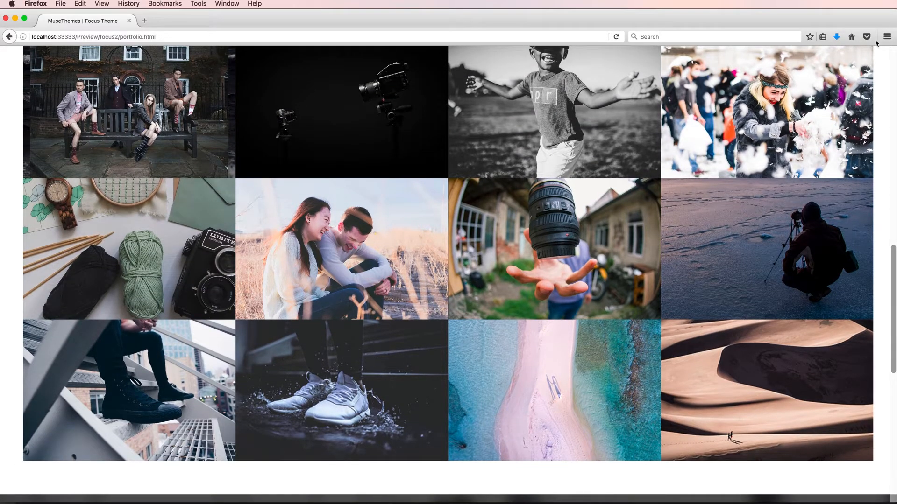
Open the Services page from the site navigation at the beginning of the Portfolio page.
{"action": "scroll", "coordinate": [785, 161], "scroll_direction": "up", "scroll_amount": 4}
{"action": "scroll", "coordinate": [785, 161], "scroll_direction": "up", "scroll_amount": 20}
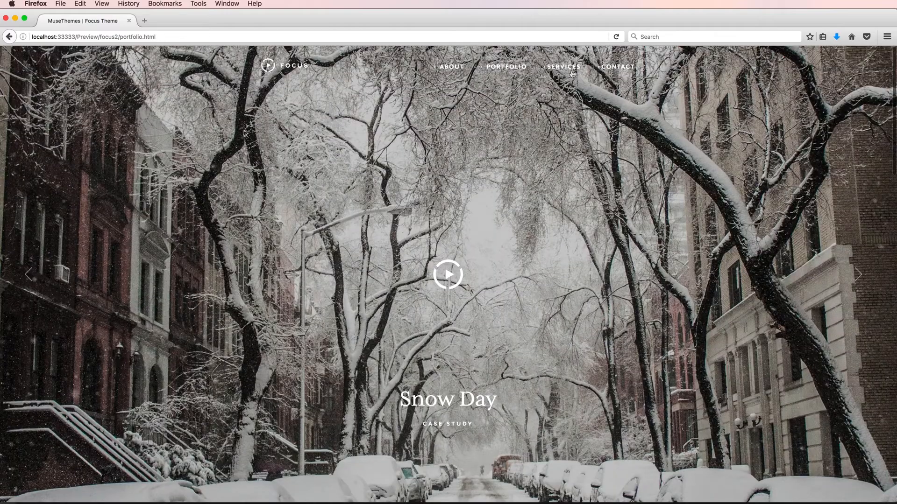
{"action": "left_click", "coordinate": [565, 69]}
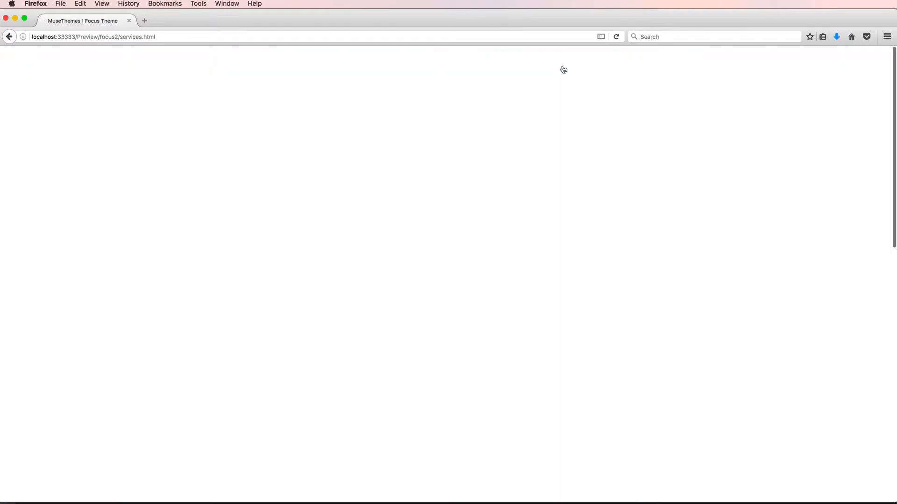
Examine the Services page's images and its pre-production, video and post-production service descriptions.
{"action": "scroll", "coordinate": [744, 322], "scroll_direction": "down", "scroll_amount": 2}
{"action": "scroll", "coordinate": [745, 321], "scroll_direction": "down", "scroll_amount": 12}
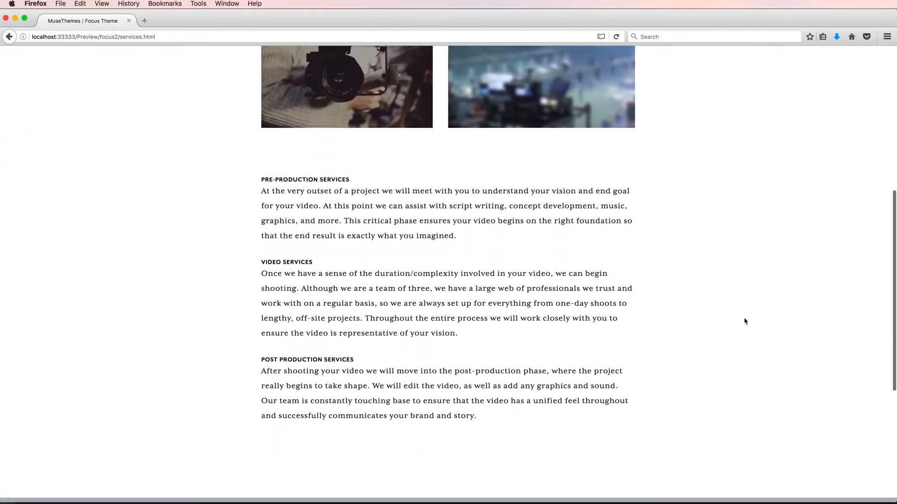
{"action": "scroll", "coordinate": [745, 321], "scroll_direction": "up", "scroll_amount": 12}
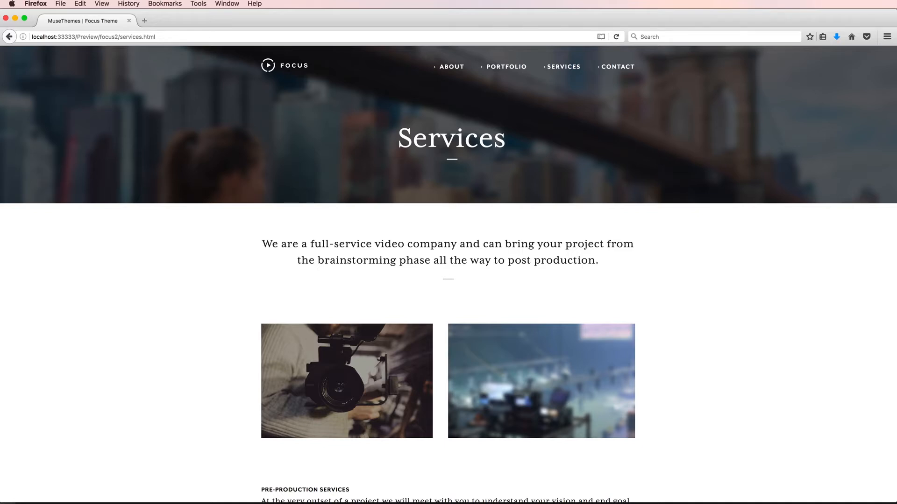
Look through the theme's Assets folder in Finder, go back to the focus folder and return to Adobe Muse.
{"action": "key", "text": "super+Tab"}
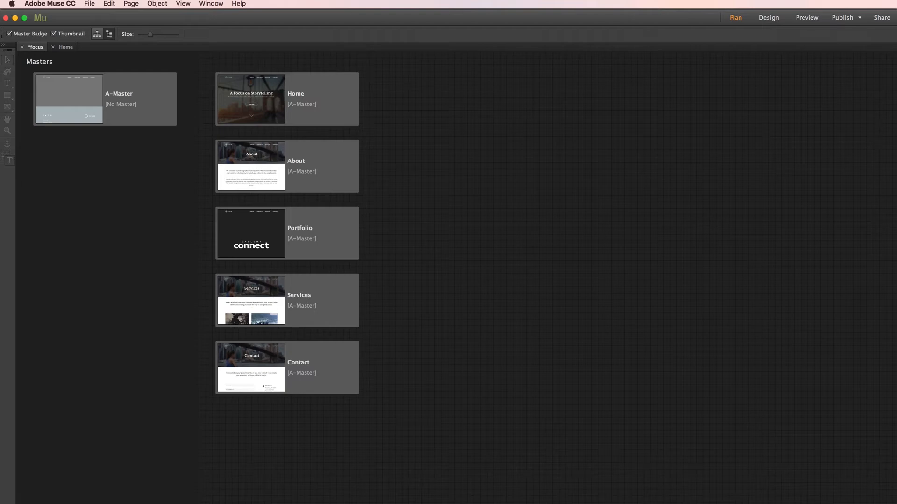
{"action": "key", "text": "super+Tab"}
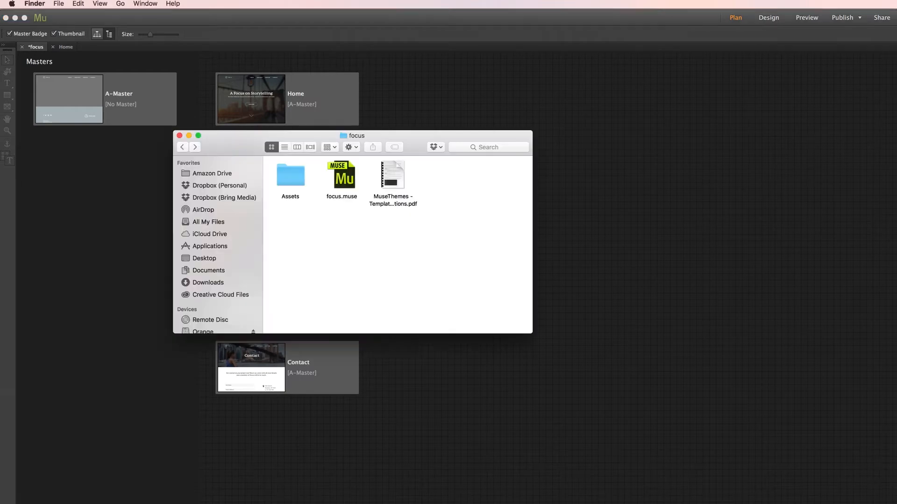
{"action": "double_click", "coordinate": [294, 178]}
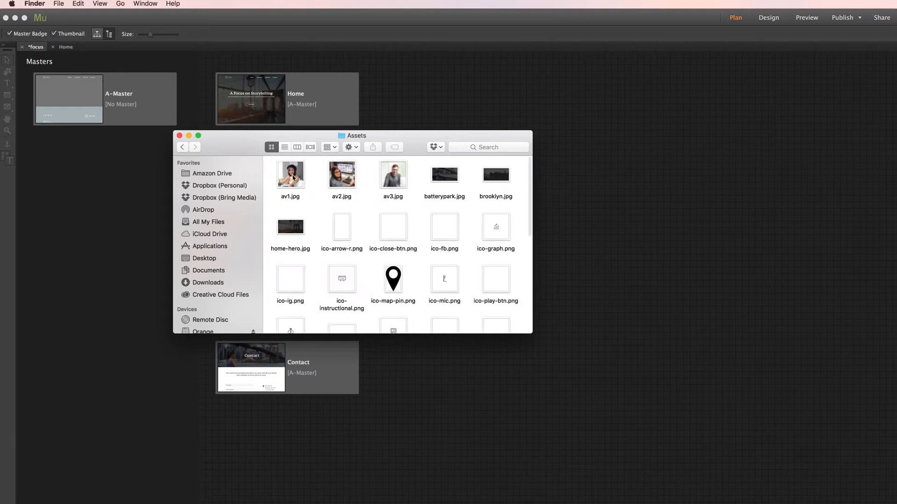
{"action": "left_click", "coordinate": [182, 147]}
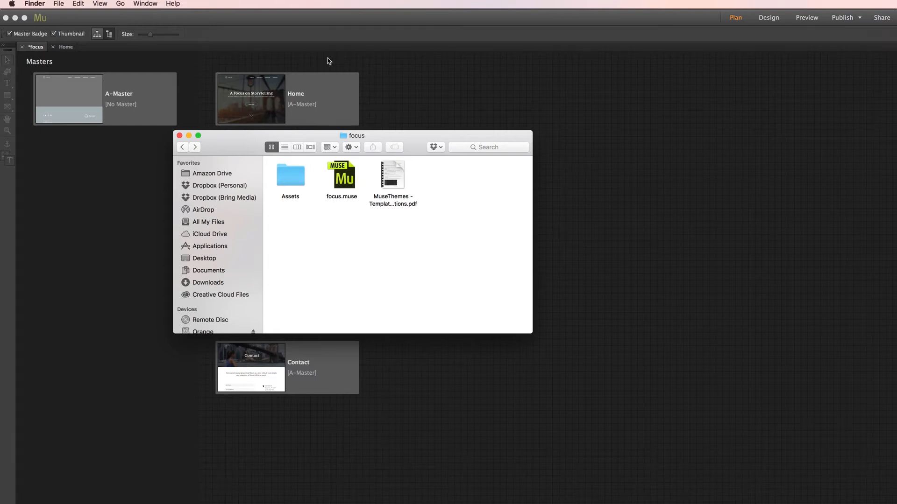
{"action": "left_click", "coordinate": [347, 36]}
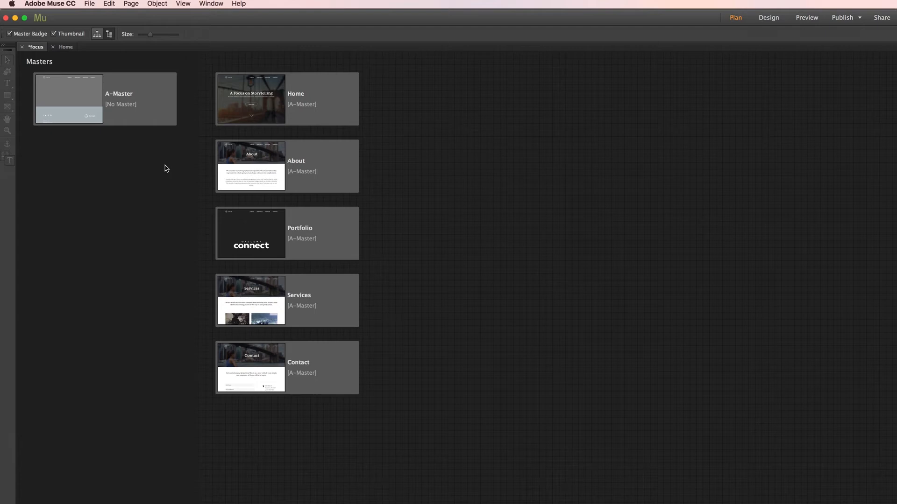
Switch the site map to the horizontal display and restore the vertical display.
{"action": "left_click", "coordinate": [97, 35]}
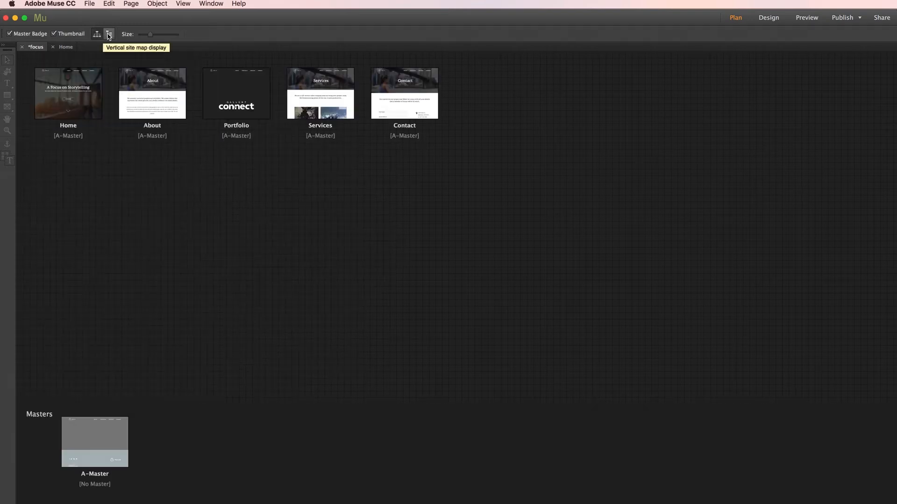
{"action": "left_click", "coordinate": [109, 35]}
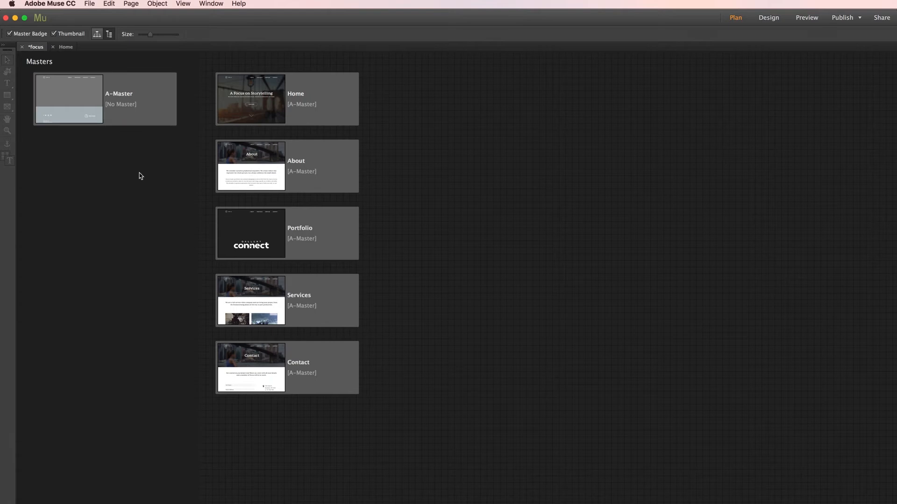
Open the A-Master page and inspect the hyperlinks assigned to the About and Portfolio items in the header navigation.
{"action": "double_click", "coordinate": [122, 111]}
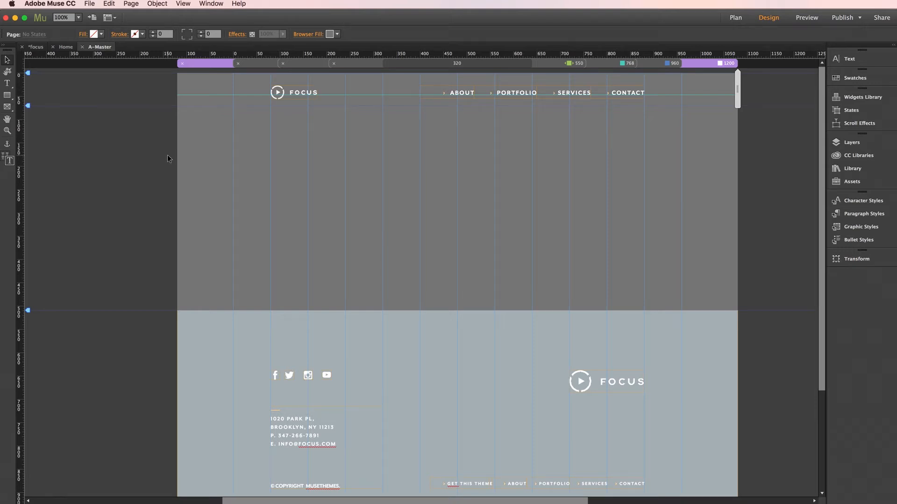
{"action": "left_click", "coordinate": [473, 94]}
{"action": "left_click", "coordinate": [464, 91]}
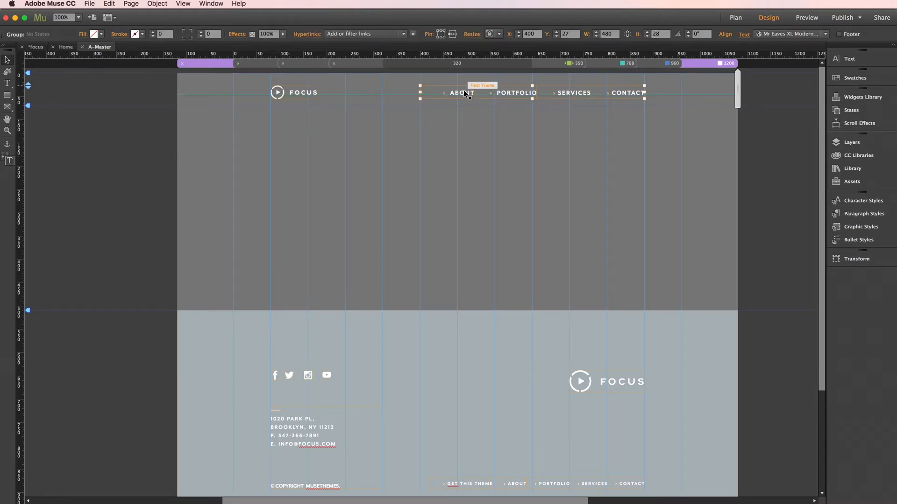
{"action": "left_click", "coordinate": [463, 91]}
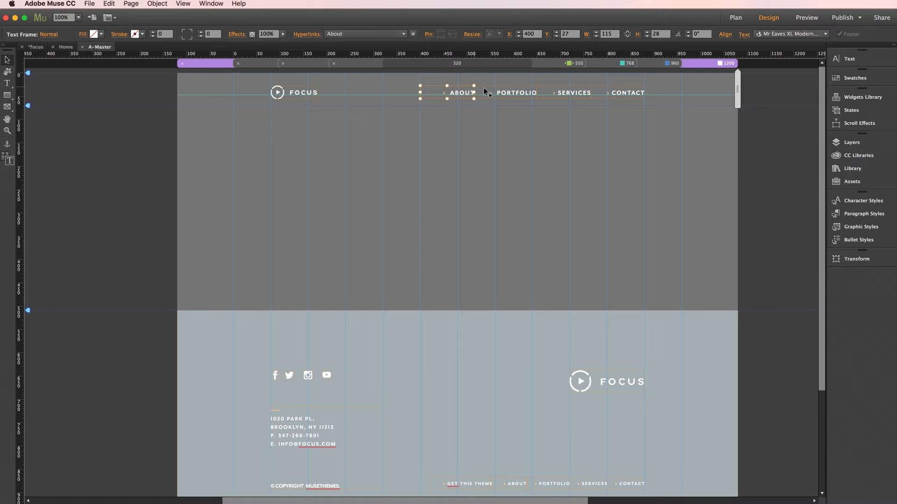
{"action": "left_click", "coordinate": [507, 93]}
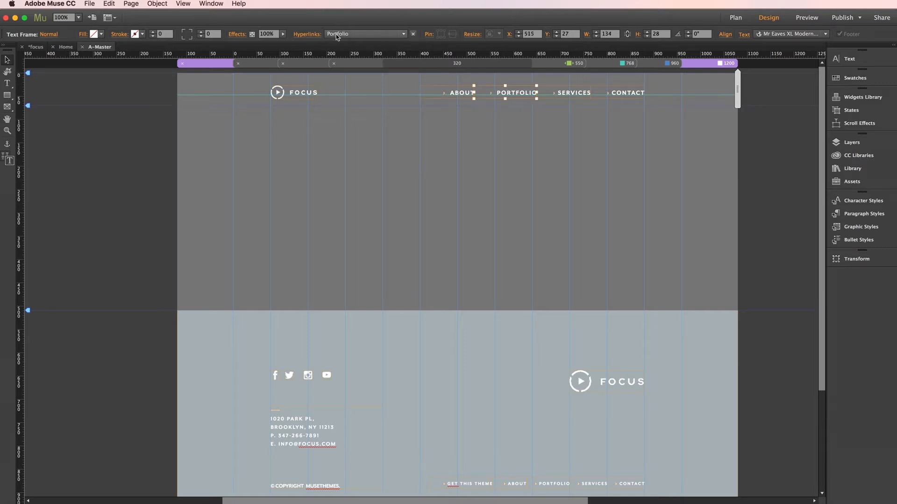
Examine the A-Master footer's social icons, contact details and links, and clear the selection.
{"action": "scroll", "coordinate": [766, 207], "scroll_direction": "down", "scroll_amount": 5}
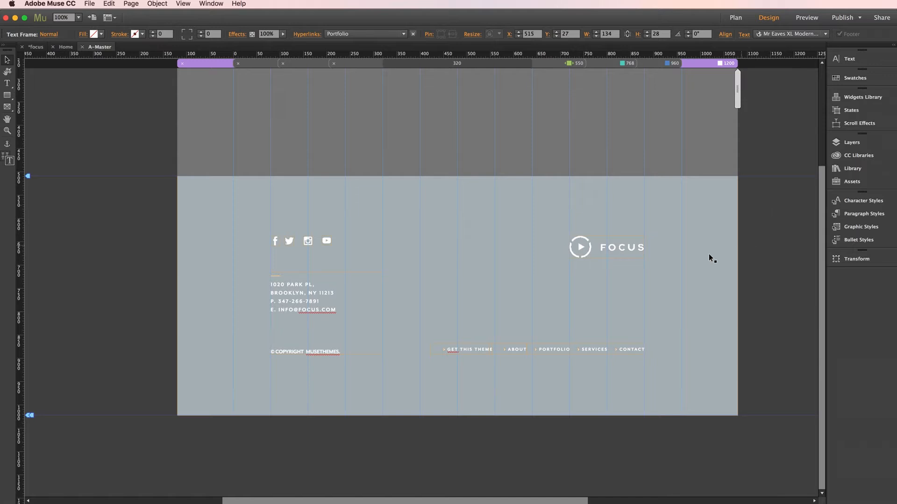
{"action": "scroll", "coordinate": [458, 259], "scroll_direction": "up", "scroll_amount": 5}
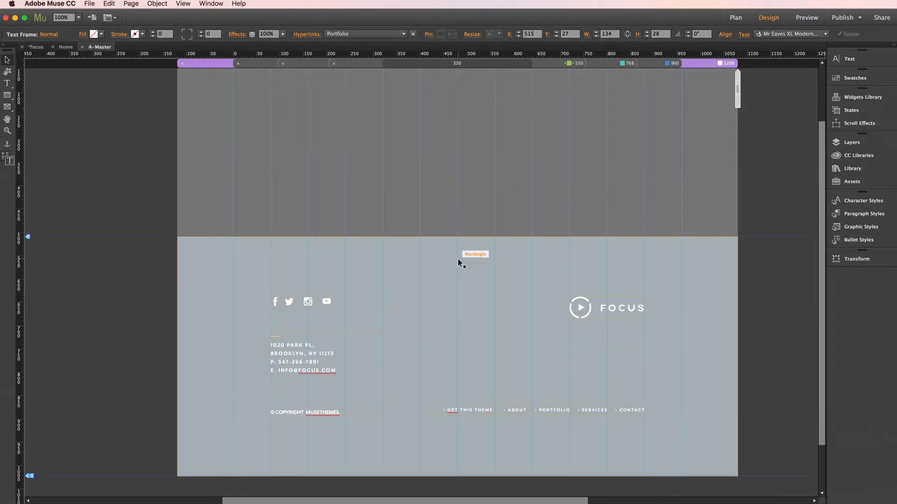
{"action": "left_click", "coordinate": [771, 136]}
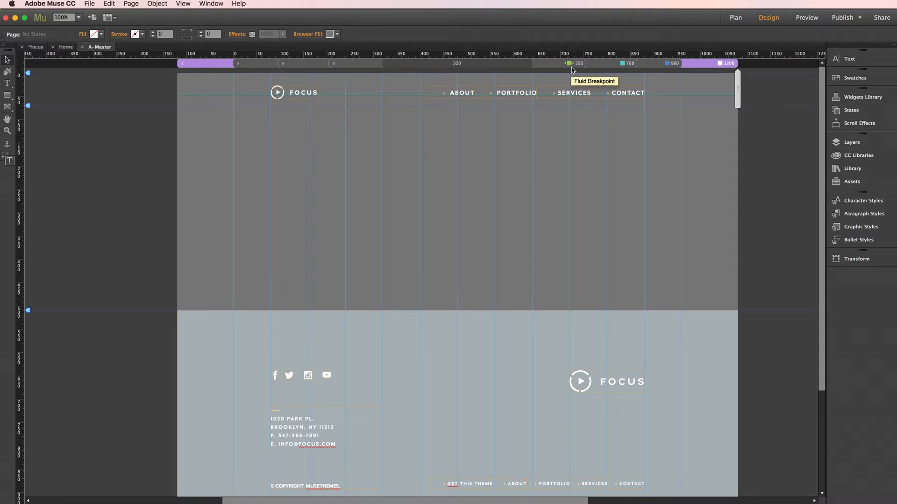
Review the Breakpoint Properties of the A-Master's 1200 breakpoint and close them without making changes.
{"action": "right_click", "coordinate": [708, 65]}
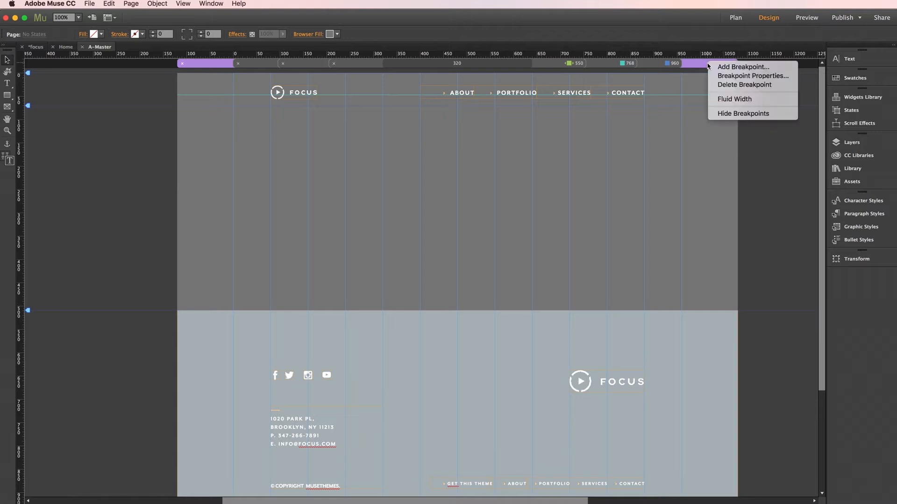
{"action": "left_click", "coordinate": [731, 79]}
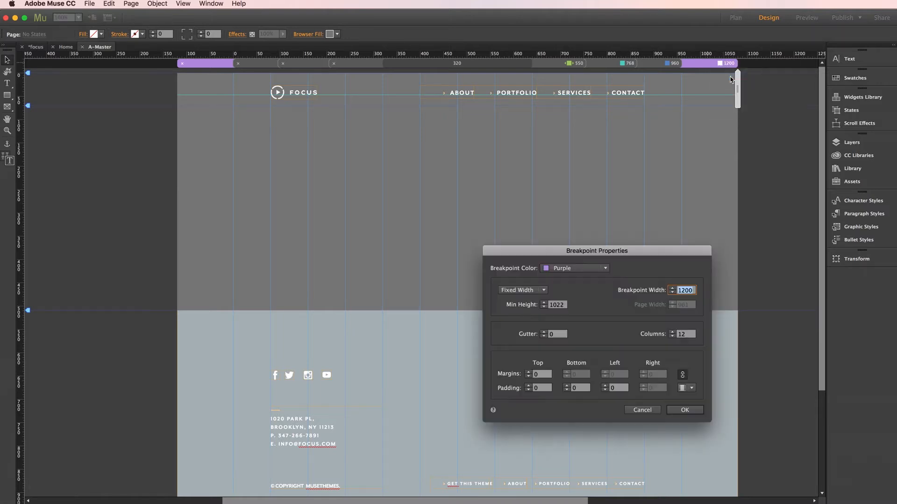
{"action": "left_click_drag", "start_coordinate": [601, 253], "coordinate": [562, 202]}
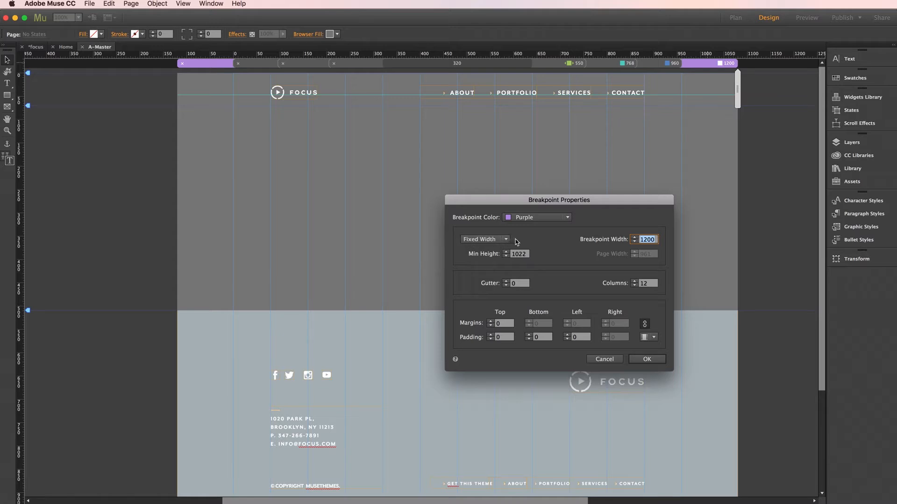
{"action": "left_click", "coordinate": [604, 359]}
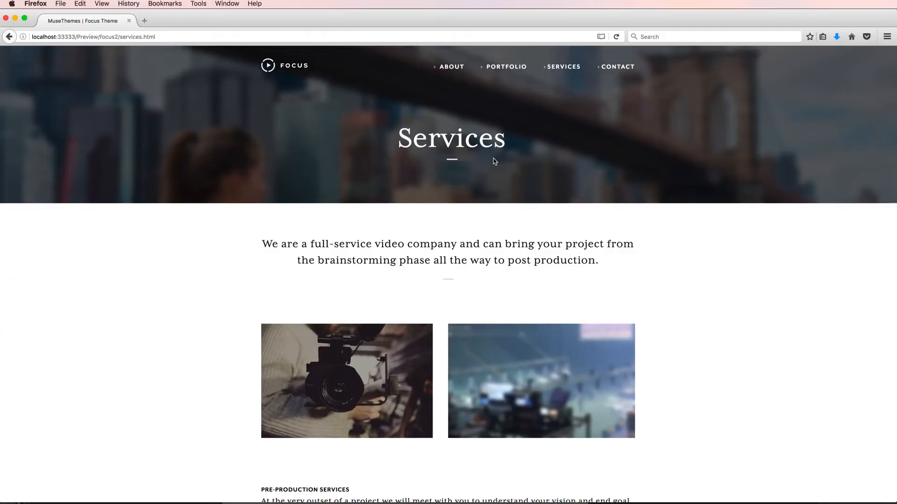
Open the Contact page in the Firefox preview and resize the browser window to check its responsive layout.
{"action": "left_click", "coordinate": [621, 66]}
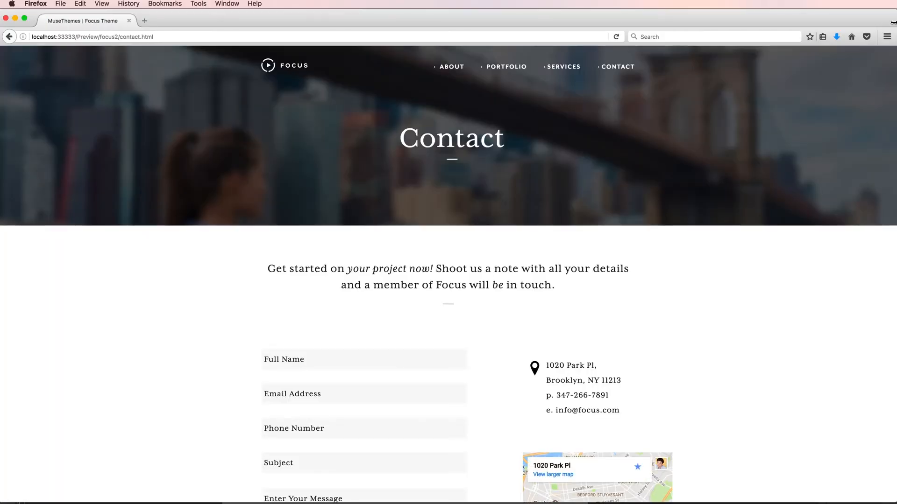
{"action": "mouse_move", "coordinate": [893, 22]}
{"action": "left_mouse_down"}
{"action": "mouse_move", "coordinate": [625, 25]}
{"action": "mouse_move", "coordinate": [325, 3]}
{"action": "mouse_move", "coordinate": [894, 31]}
{"action": "left_mouse_up"}
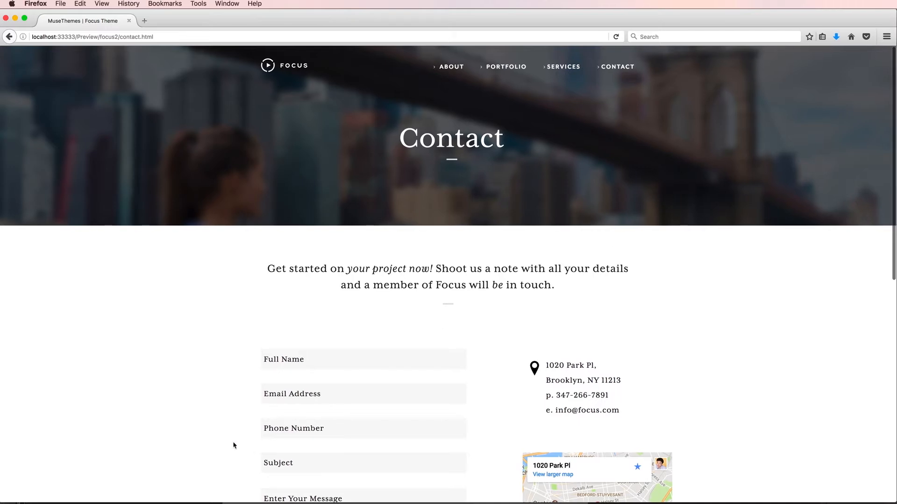
Switch to Adobe Muse and review the A-Master's 550 breakpoint properties, including the width type options, without making changes.
{"action": "key", "text": "super+Tab"}
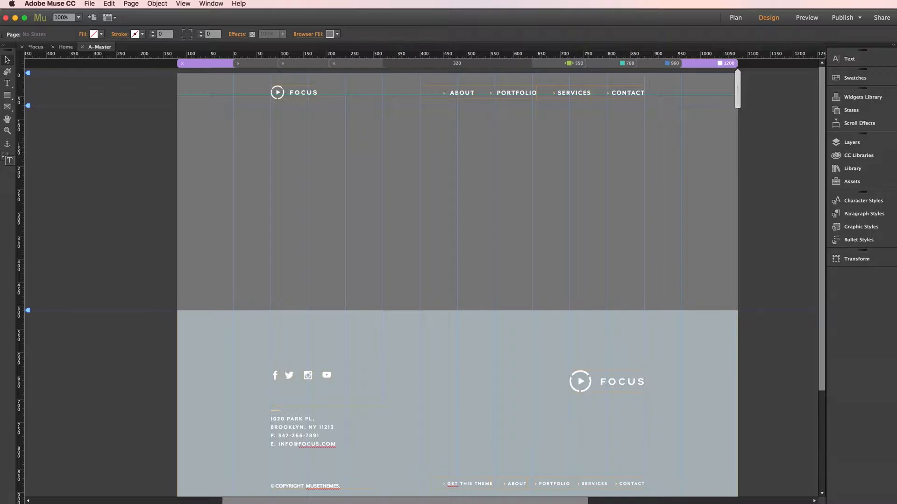
{"action": "left_click", "coordinate": [559, 66]}
{"action": "right_click", "coordinate": [560, 65]}
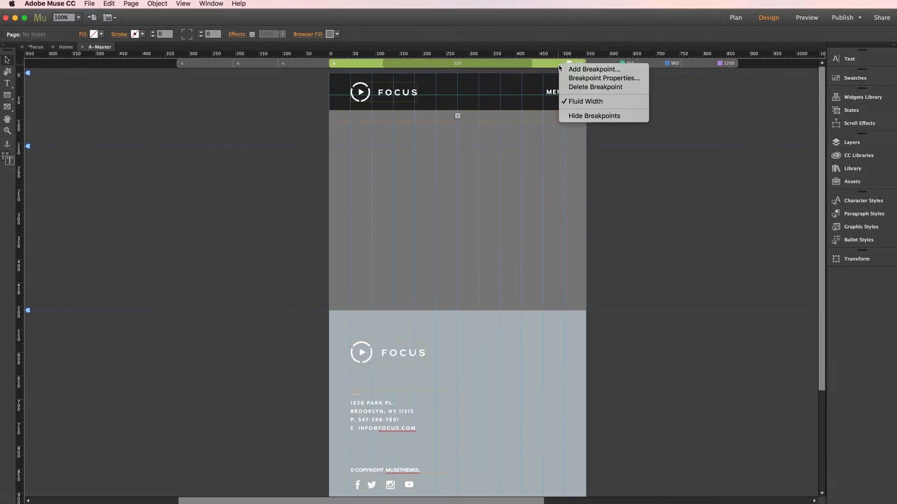
{"action": "left_click", "coordinate": [576, 79]}
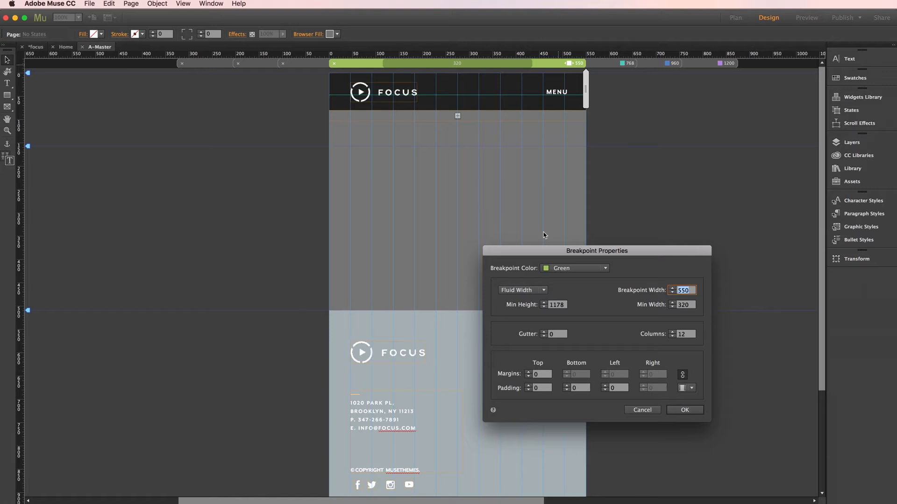
{"action": "left_click", "coordinate": [540, 291]}
{"action": "left_click", "coordinate": [574, 289]}
{"action": "left_click", "coordinate": [640, 411]}
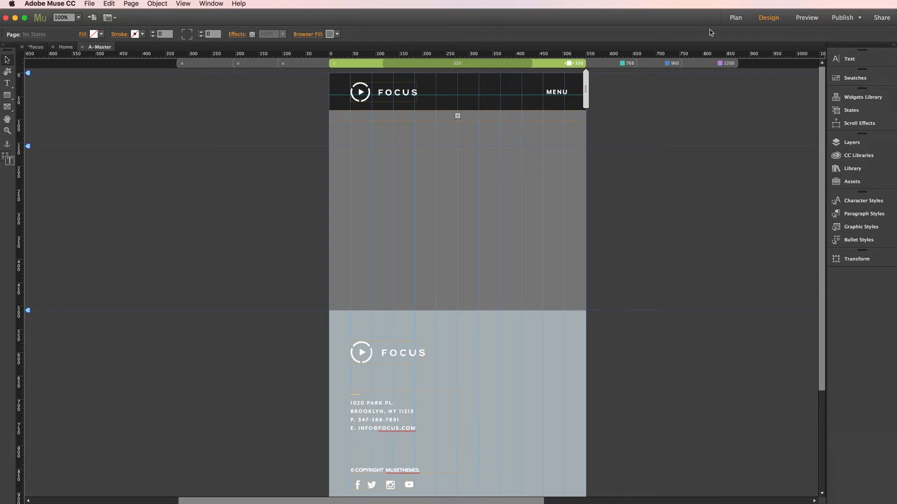
Return to the site plan and open the Home page for design.
{"action": "left_click", "coordinate": [737, 18]}
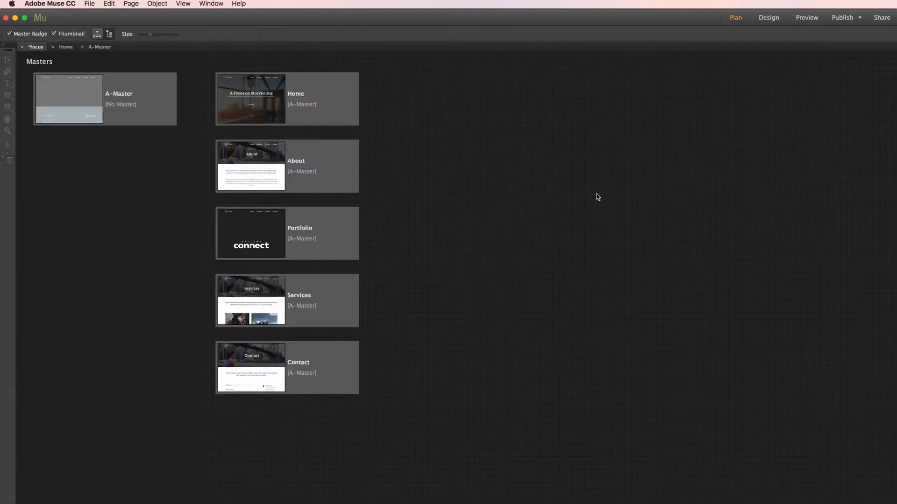
{"action": "double_click", "coordinate": [278, 97]}
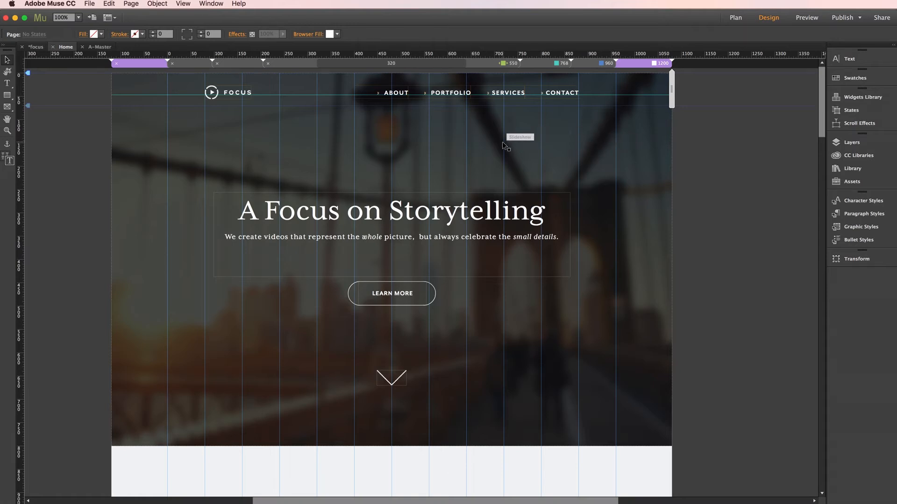
Hide the guides on the Home page and show them again.
{"action": "left_click", "coordinate": [183, 4]}
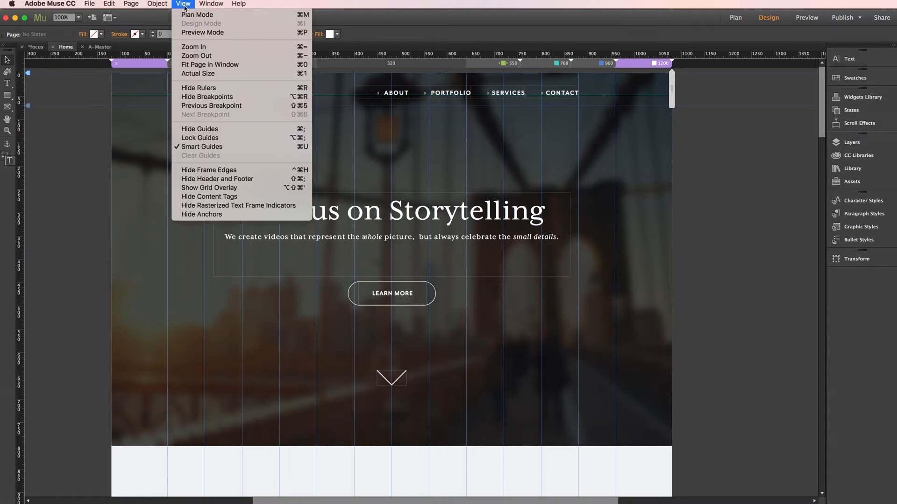
{"action": "left_click", "coordinate": [201, 132]}
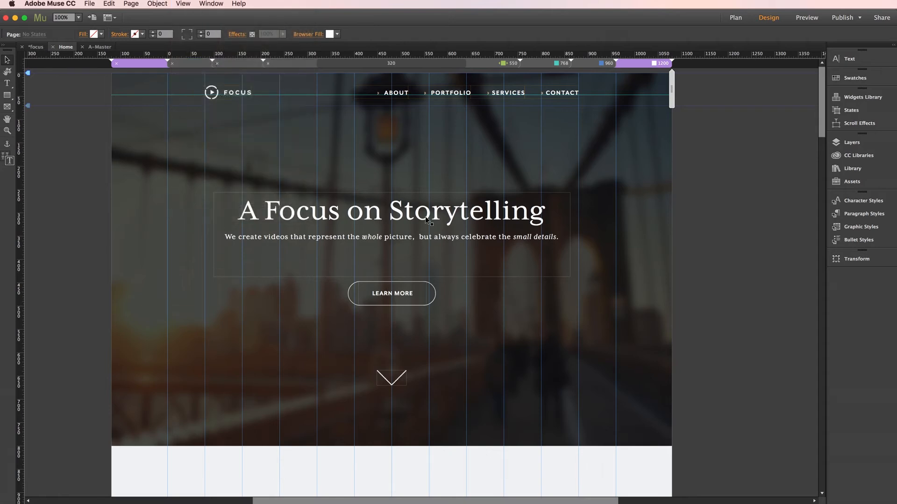
{"action": "left_click", "coordinate": [183, 4]}
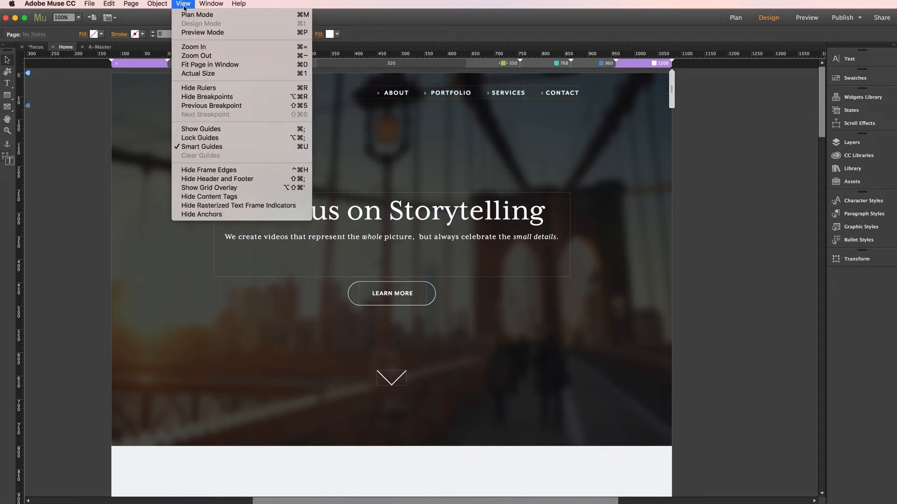
{"action": "left_click", "coordinate": [201, 132]}
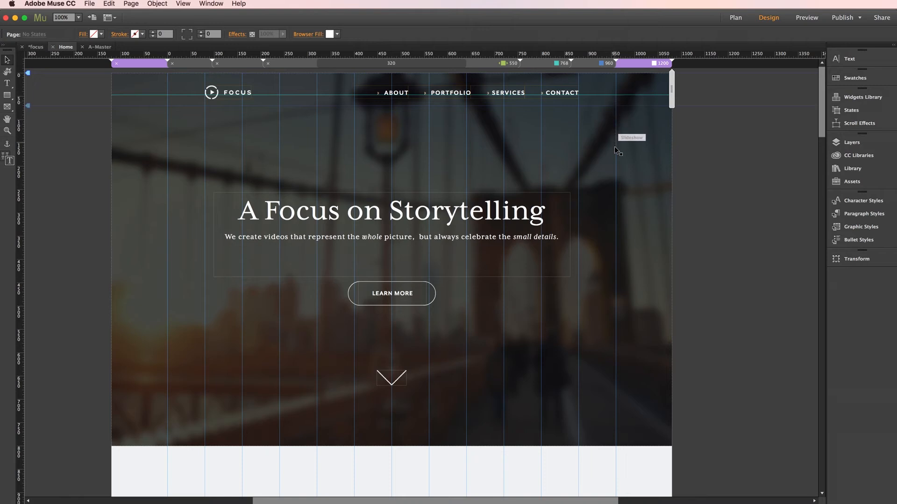
Examine the Home page's hero area and the start of the Services section below it.
{"action": "left_click", "coordinate": [169, 104]}
{"action": "left_click", "coordinate": [93, 140]}
{"action": "left_click_drag", "start_coordinate": [820, 115], "coordinate": [821, 134]}
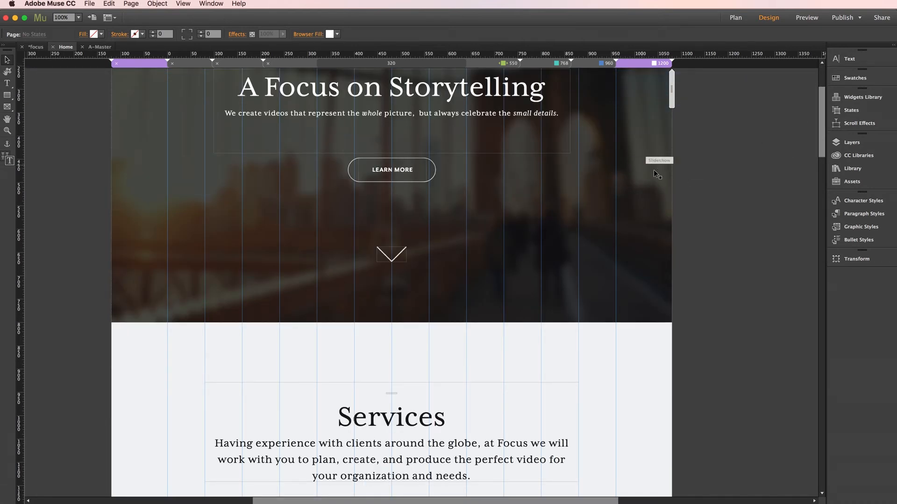
{"action": "left_click_drag", "start_coordinate": [824, 147], "coordinate": [821, 117]}
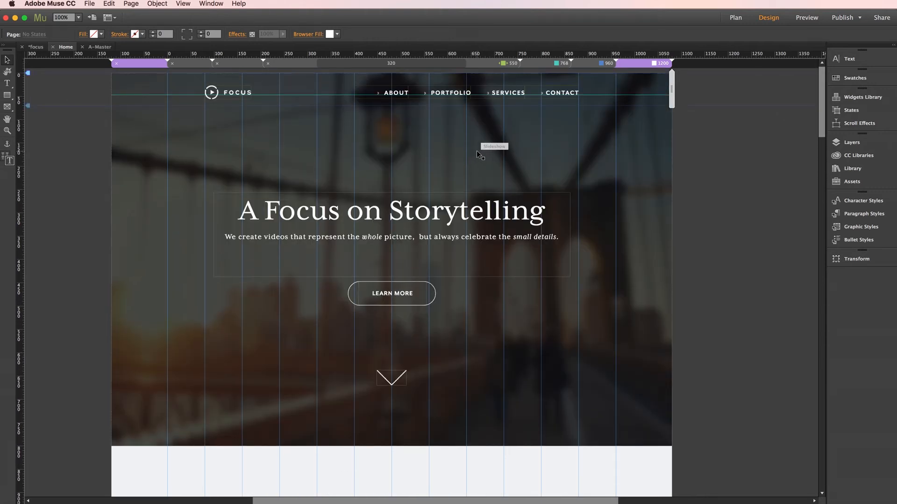
Enable thumbnails in the options of the Home page's hero slideshow.
{"action": "left_click", "coordinate": [487, 158]}
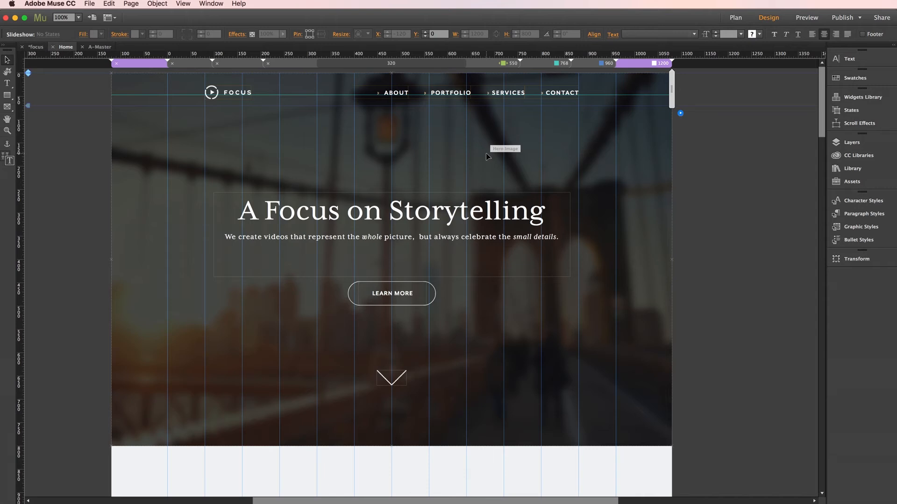
{"action": "left_click", "coordinate": [680, 113]}
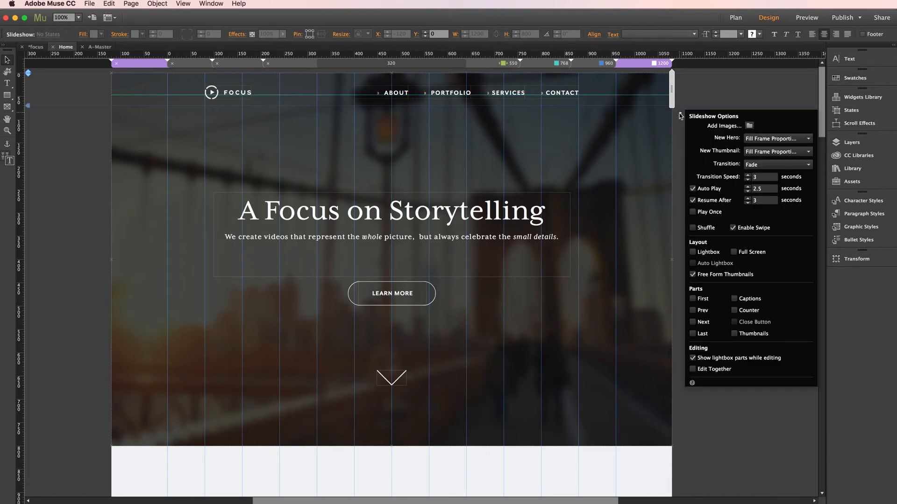
{"action": "left_click", "coordinate": [734, 335]}
{"action": "left_click", "coordinate": [682, 209]}
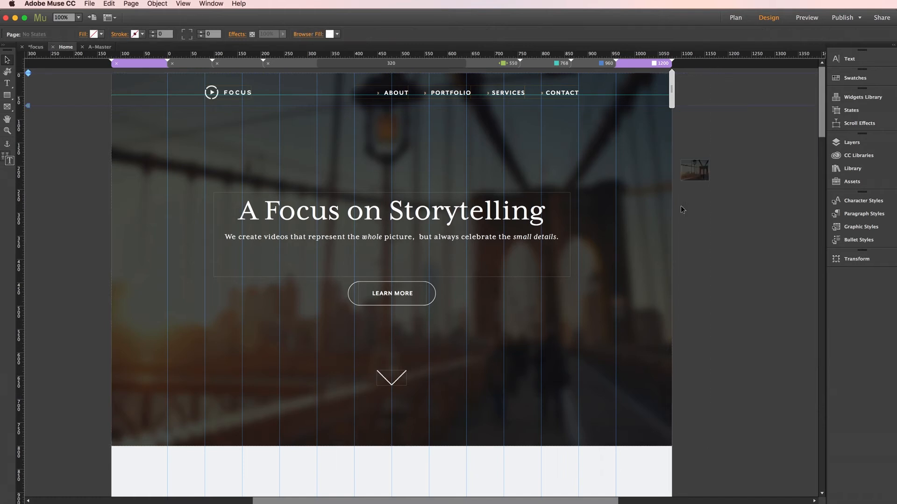
Select the hero slideshow's thumbnail beside the page and review the Slideshow Options without changing them.
{"action": "left_click", "coordinate": [693, 173]}
{"action": "left_click", "coordinate": [693, 175]}
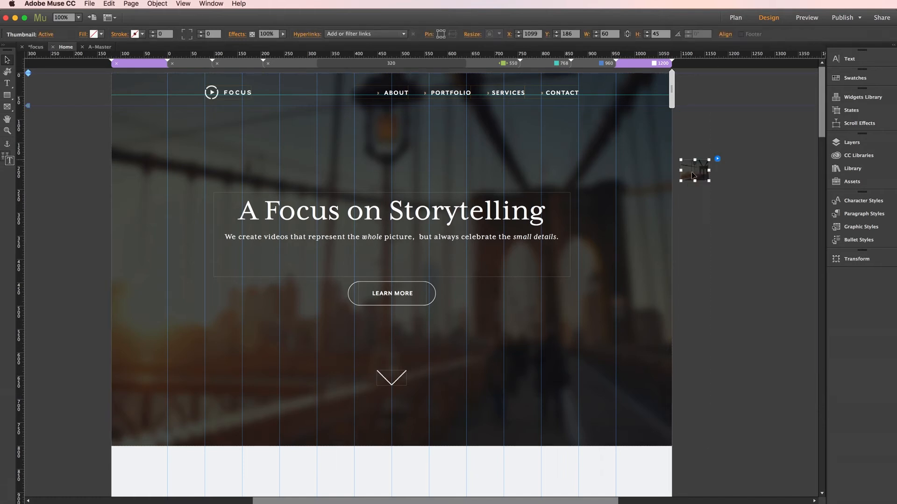
{"action": "left_click", "coordinate": [721, 181]}
{"action": "left_click", "coordinate": [692, 163]}
{"action": "left_click", "coordinate": [718, 73]}
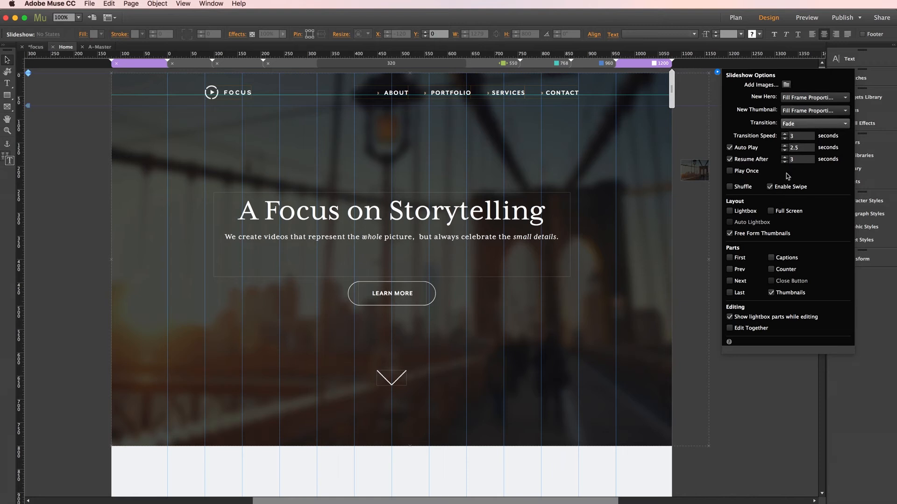
{"action": "left_click", "coordinate": [700, 275]}
Select the Featured Work background rectangle on the Home page and review its image fill and scroll settings.
{"action": "left_click_drag", "start_coordinate": [820, 126], "coordinate": [823, 215]}
{"action": "scroll", "coordinate": [366, 216], "scroll_direction": "down", "scroll_amount": 5}
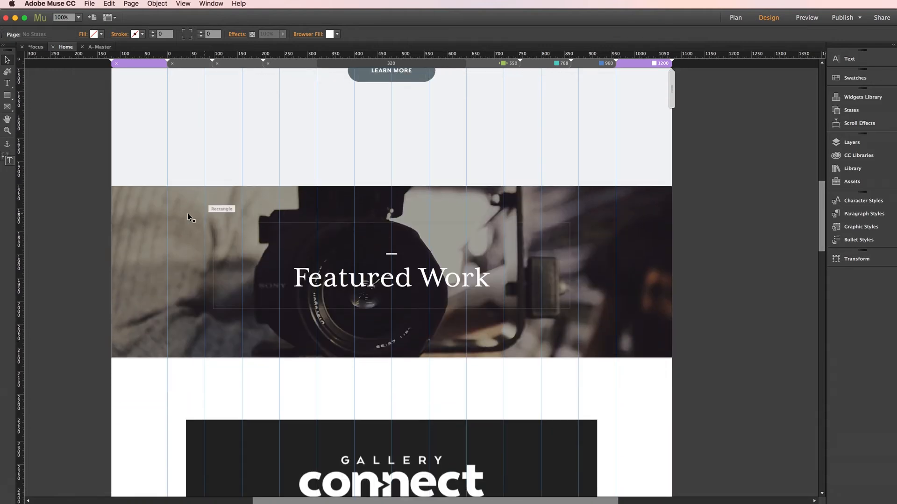
{"action": "left_click", "coordinate": [187, 213]}
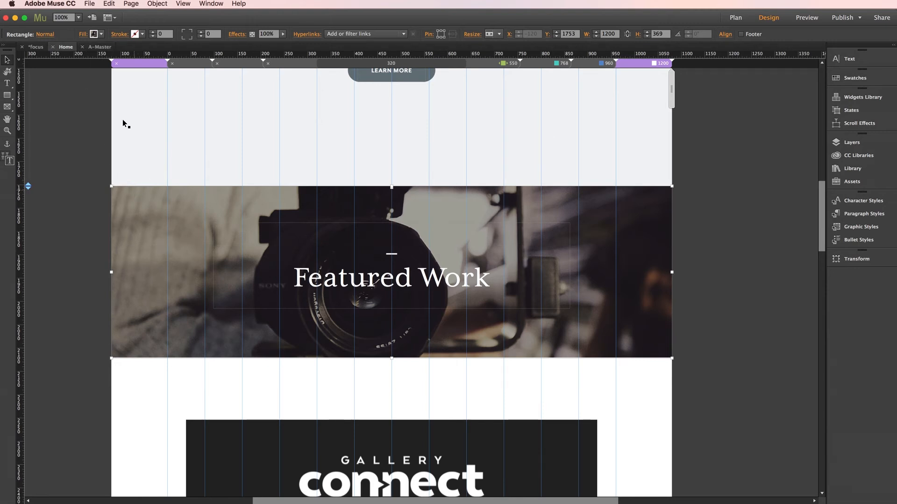
{"action": "left_click", "coordinate": [83, 35]}
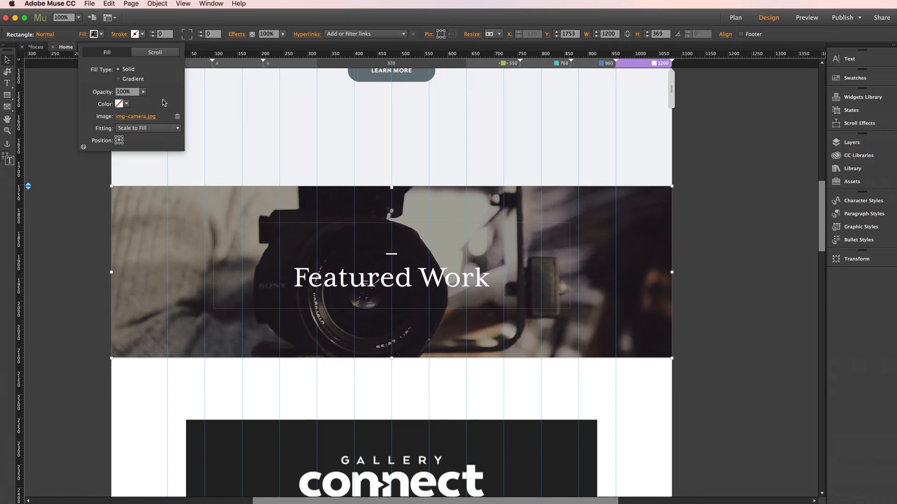
{"action": "left_click", "coordinate": [155, 54]}
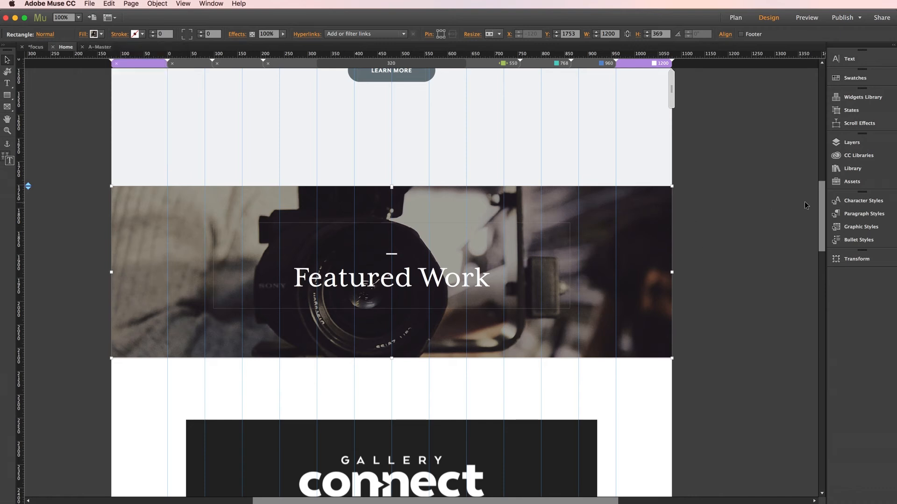
Review the Gallery Connect widgets in the Library and select the Carousel Slider placed below Featured Work.
{"action": "left_click_drag", "start_coordinate": [823, 201], "coordinate": [818, 239]}
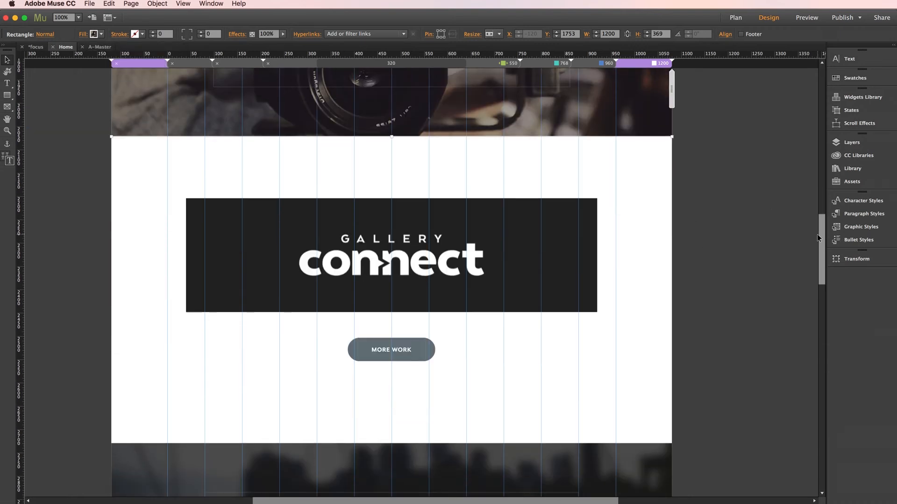
{"action": "left_click", "coordinate": [851, 169]}
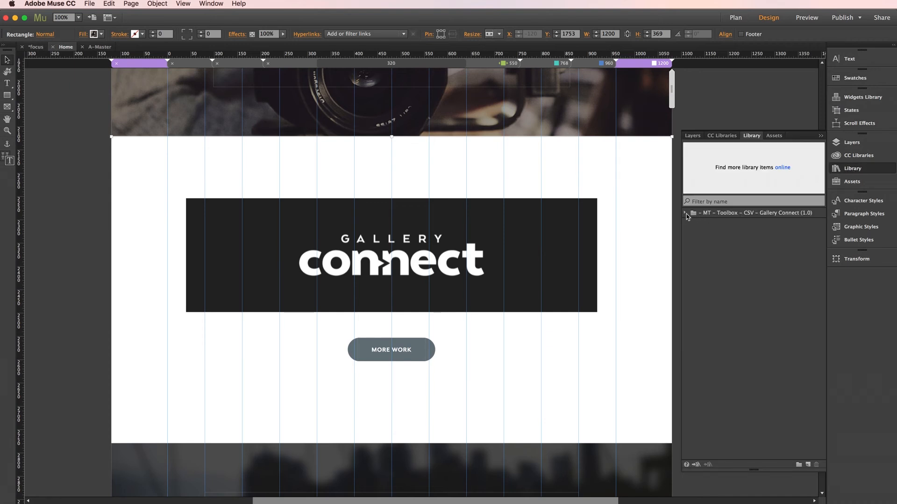
{"action": "left_click", "coordinate": [684, 213]}
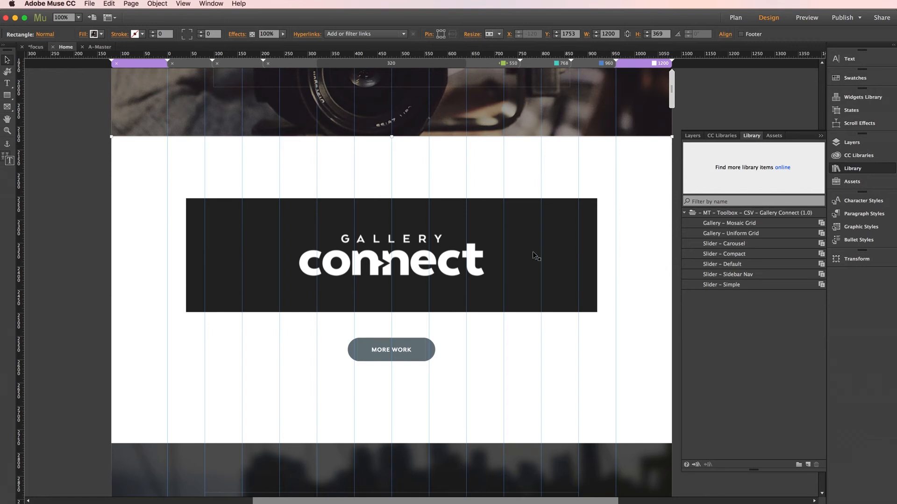
{"action": "left_click_drag", "start_coordinate": [534, 256], "coordinate": [508, 254]}
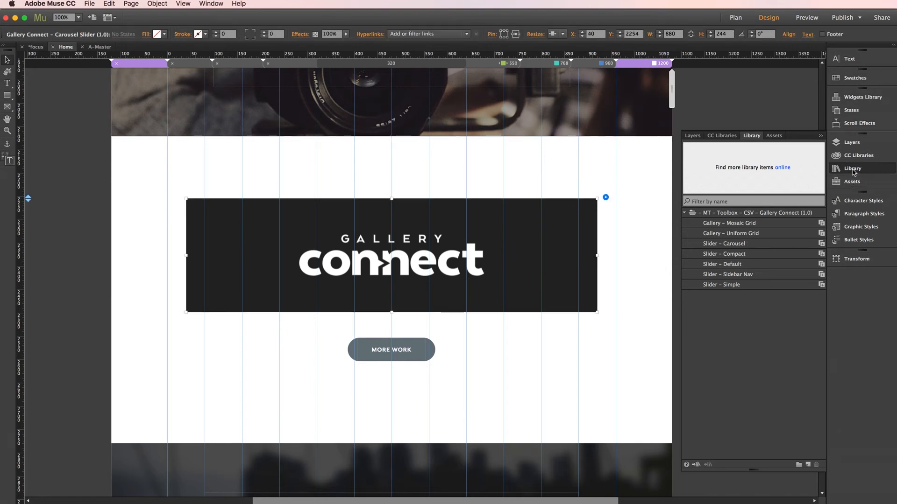
{"action": "left_click", "coordinate": [853, 169]}
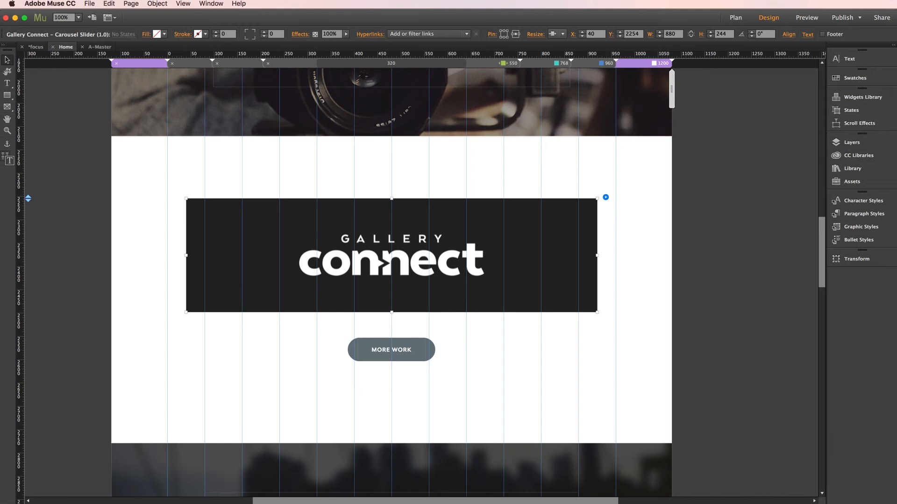
Return to the site plan and open the Portfolio page for design.
{"action": "scroll", "coordinate": [822, 236], "scroll_direction": "up", "scroll_amount": 3}
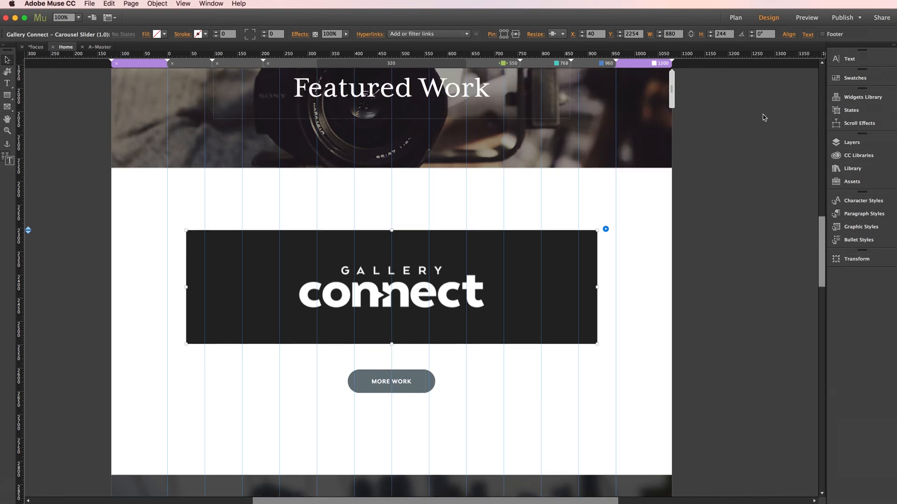
{"action": "left_click", "coordinate": [735, 18]}
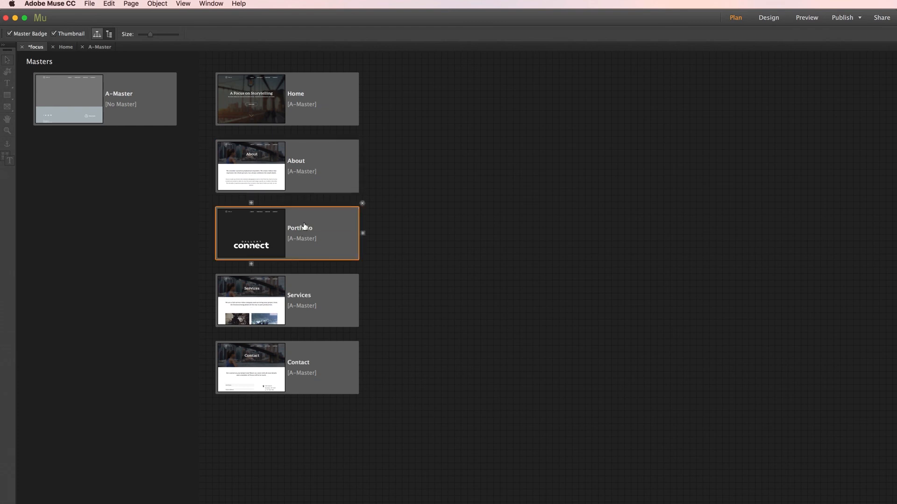
{"action": "double_click", "coordinate": [253, 232]}
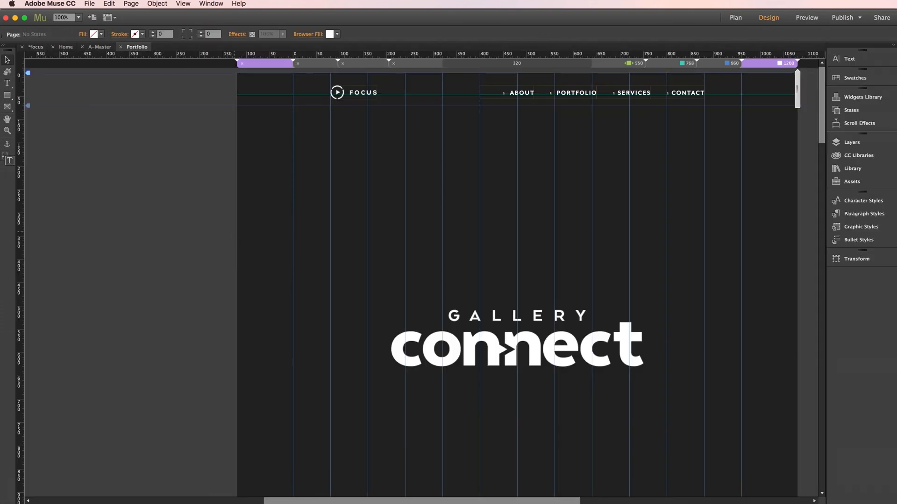
Select the Gallery Connect Simple Slider on the Portfolio page and review its CSV source and spreadsheet options.
{"action": "left_click_drag", "start_coordinate": [348, 500], "coordinate": [379, 500]}
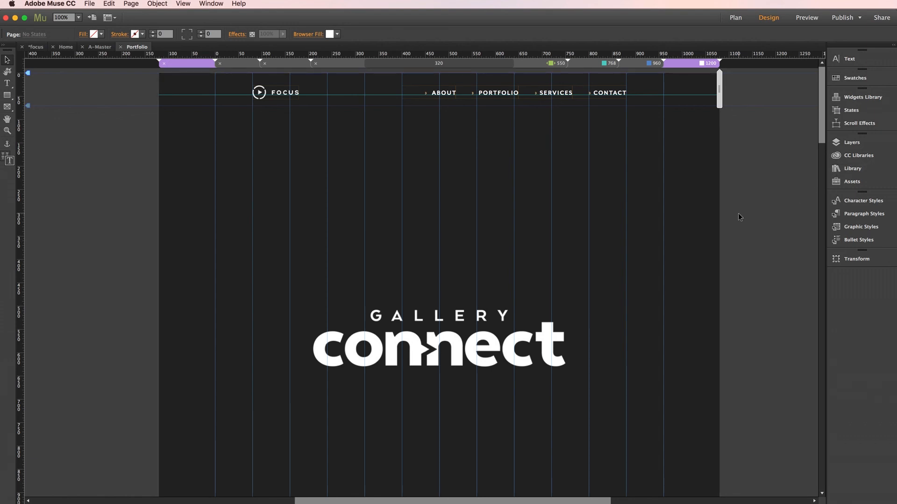
{"action": "left_click", "coordinate": [692, 154]}
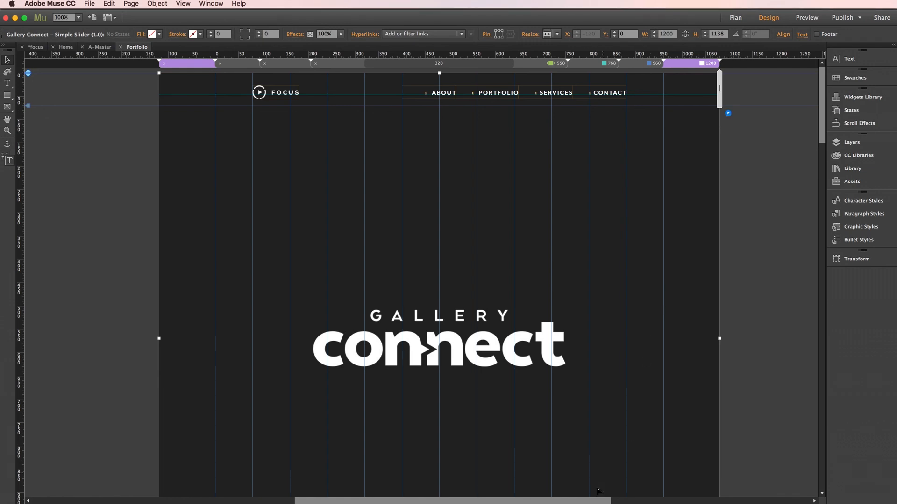
{"action": "left_click_drag", "start_coordinate": [598, 501], "coordinate": [687, 498]}
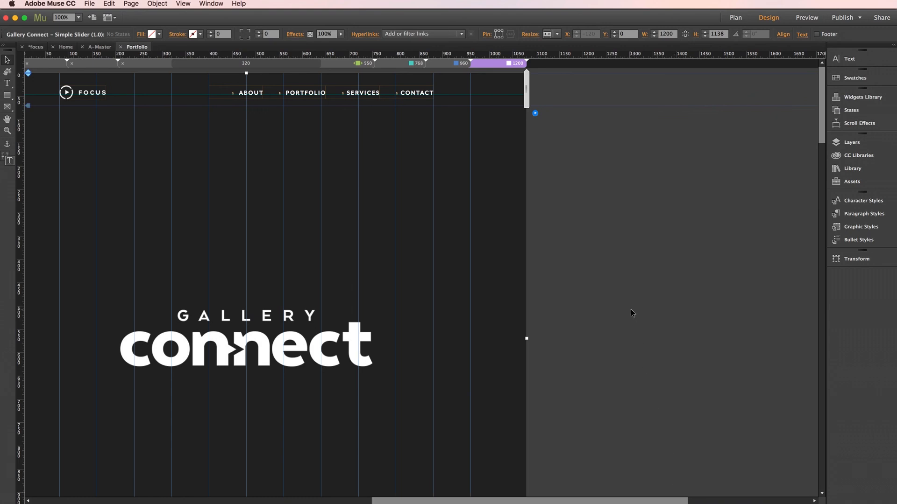
{"action": "left_click", "coordinate": [535, 113]}
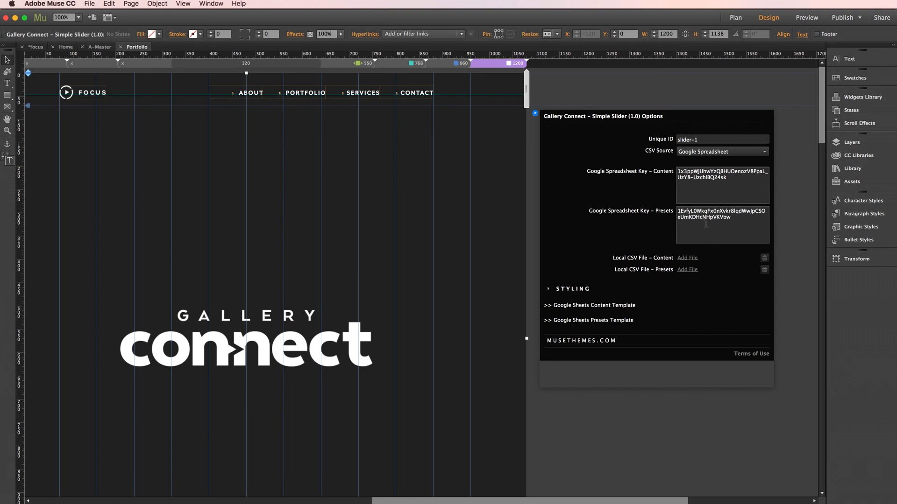
{"action": "left_click", "coordinate": [576, 378]}
Examine the Gallery Connect Uniform Grid Gallery further down the Portfolio page.
{"action": "left_click_drag", "start_coordinate": [560, 502], "coordinate": [474, 501]}
{"action": "left_click_drag", "start_coordinate": [821, 141], "coordinate": [823, 267]}
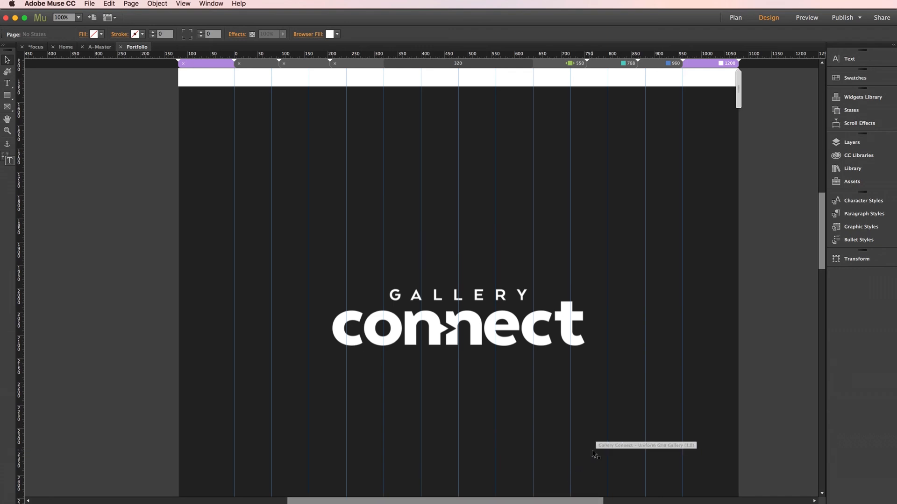
{"action": "scroll", "coordinate": [592, 449], "scroll_direction": "down", "scroll_amount": 5}
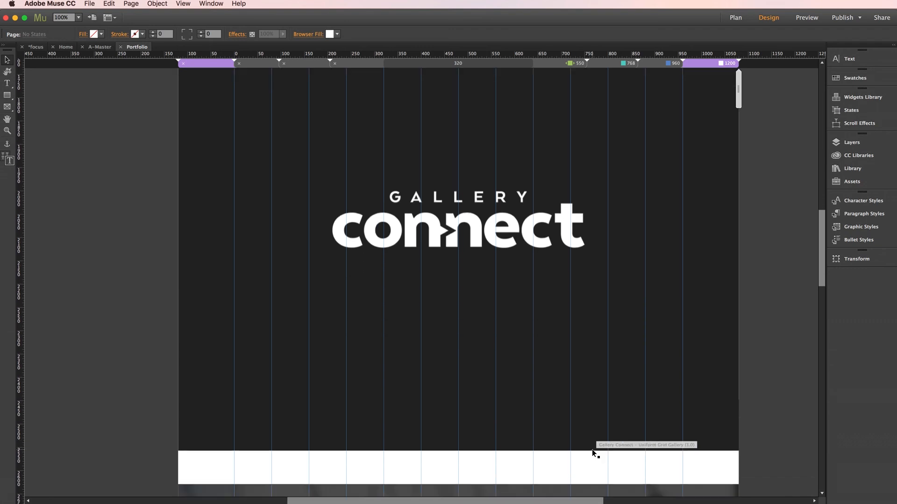
{"action": "scroll", "coordinate": [681, 222], "scroll_direction": "up", "scroll_amount": 9}
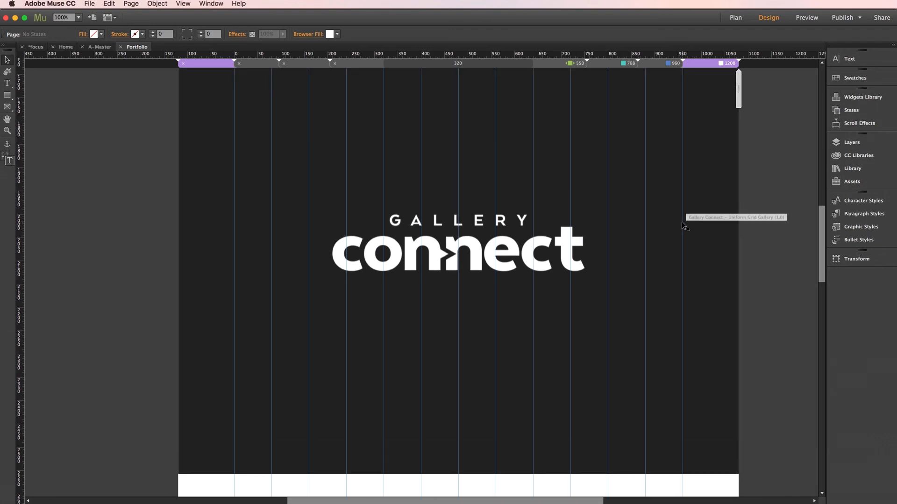
Switch to Firefox and open the Portfolio page in the Focus theme preview.
{"action": "left_click", "coordinate": [733, 19]}
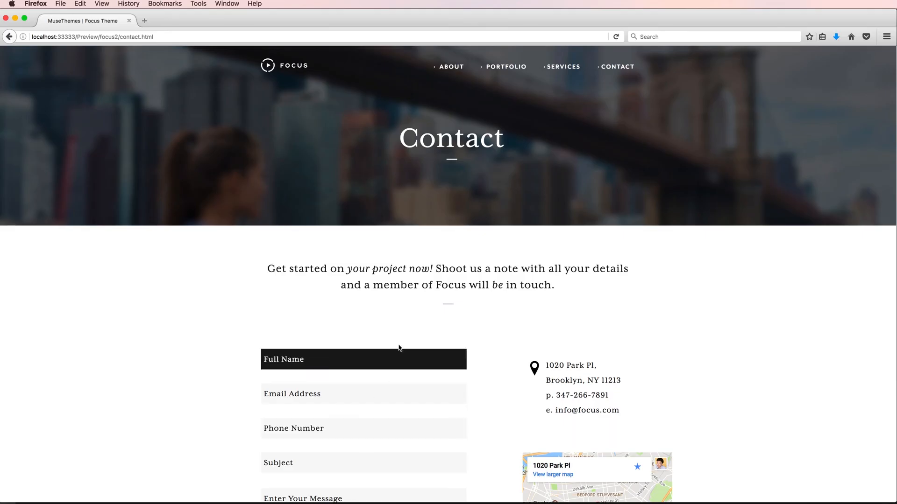
{"action": "left_click", "coordinate": [506, 68]}
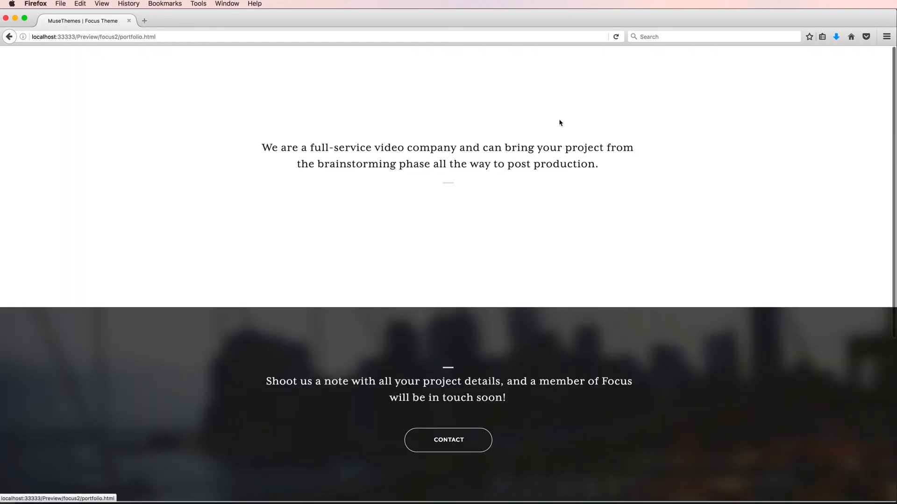